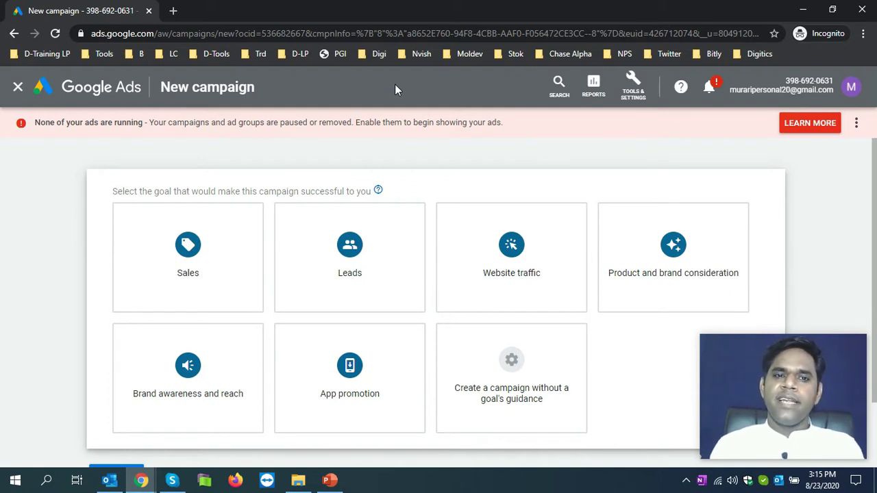
# Choose the Leads goal and the Display campaign type, keep the Standard display campaign subtype, and continue to the campaign settings
pyautogui.scroll(-1, 870, 185)
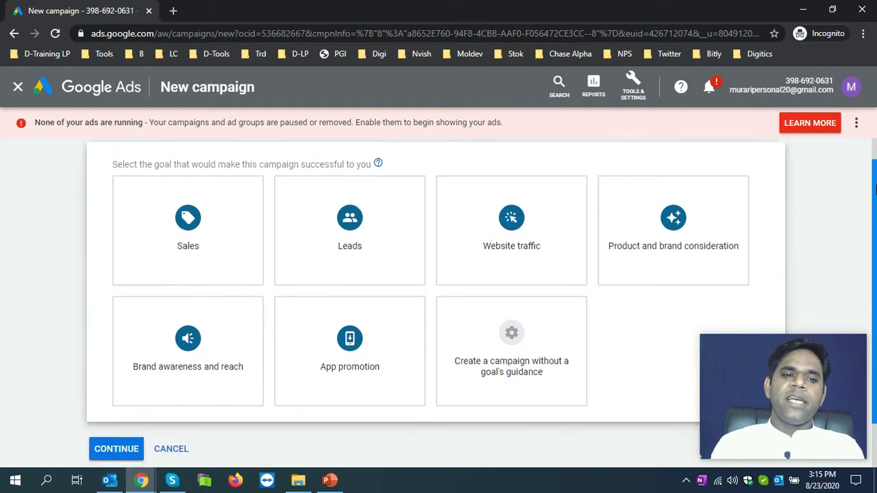
pyautogui.moveTo(875, 189); pyautogui.dragTo(875, 198)
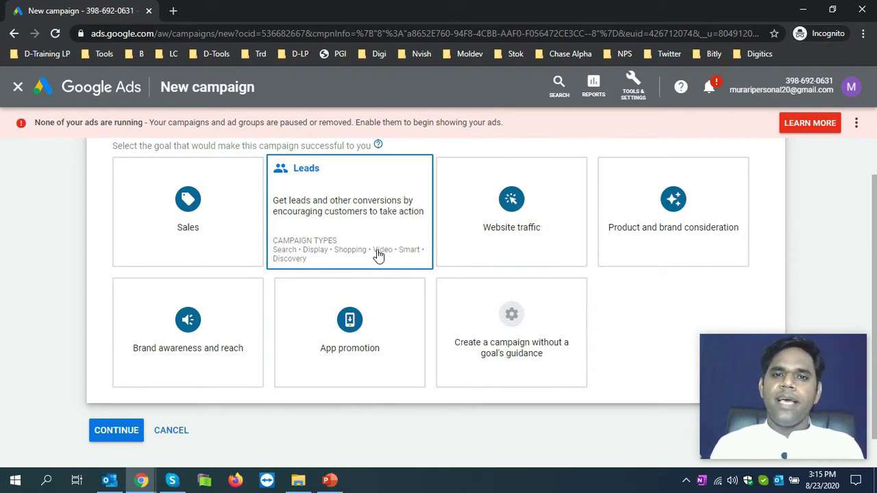
pyautogui.click(363, 214)
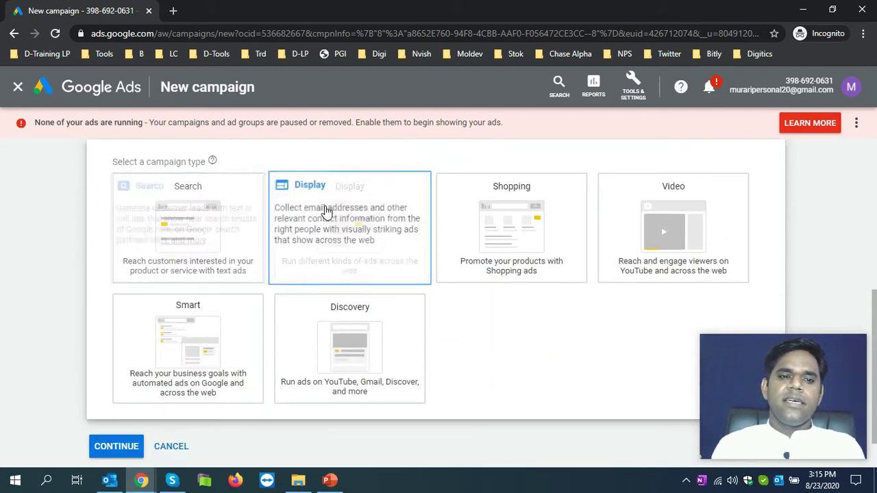
pyautogui.click(333, 200)
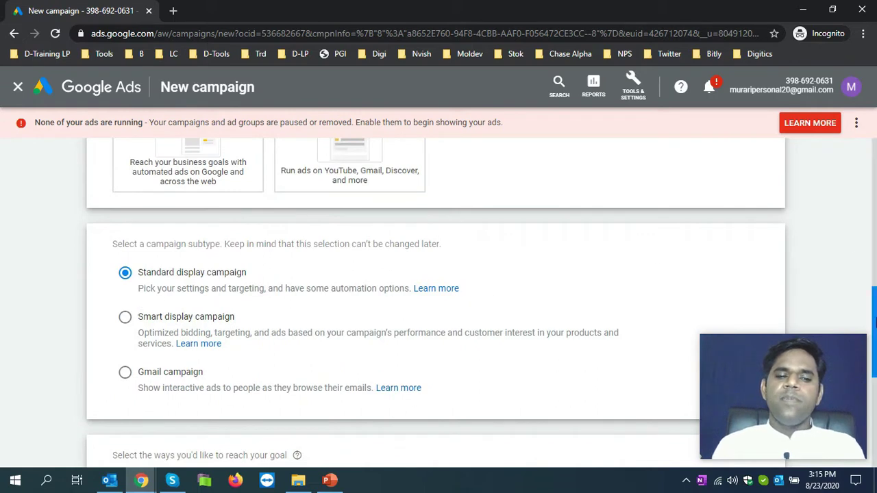
pyautogui.moveTo(870, 322); pyautogui.dragTo(873, 421)
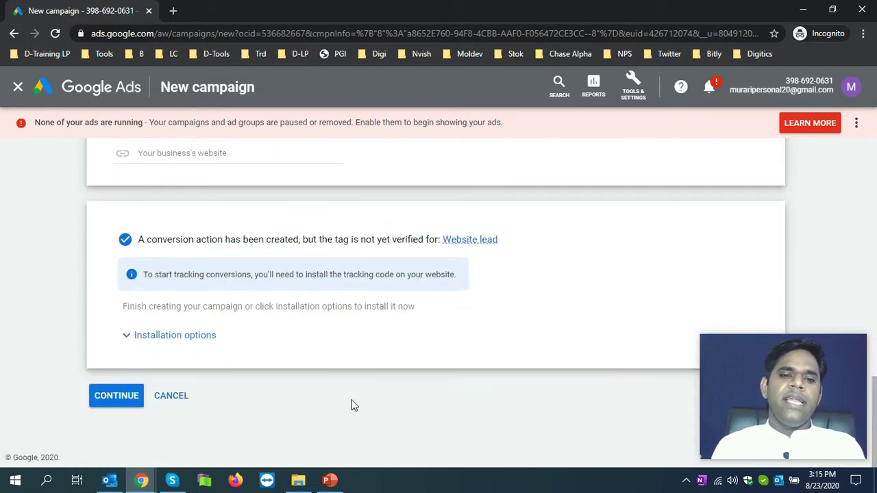
pyautogui.click(122, 402)
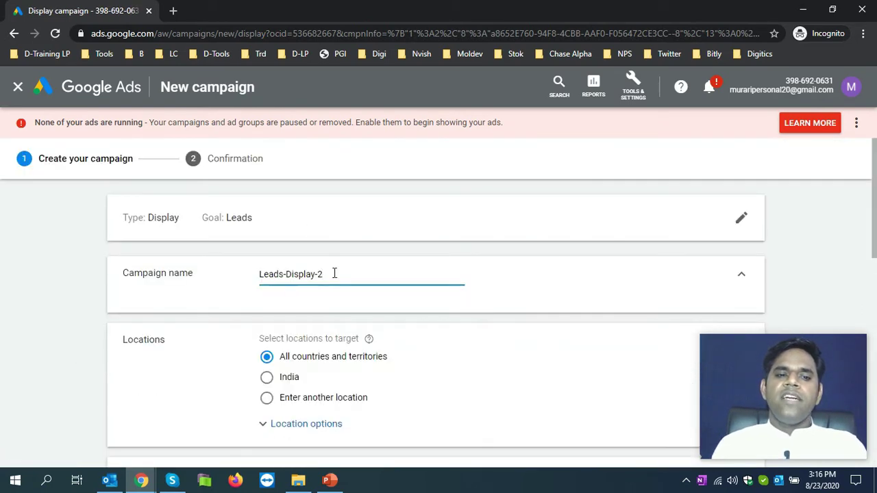
# Rename the campaign as "Digital Marketing_Display_Aug 23'20"
pyautogui.moveTo(333, 274); pyautogui.dragTo(257, 280)
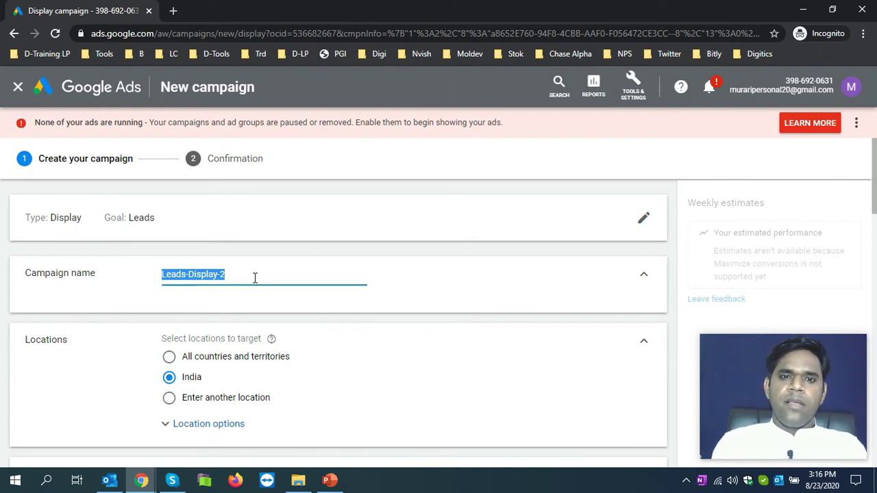
pyautogui.write('Digital ')
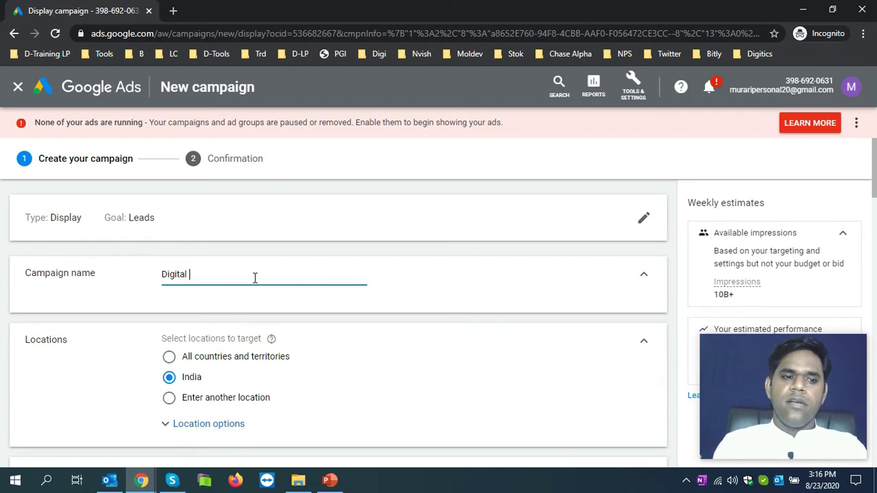
pyautogui.write('Marketing')
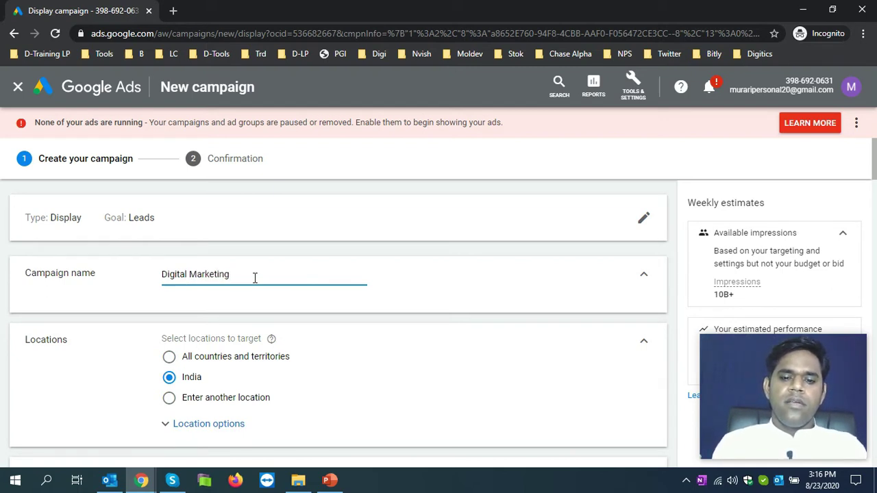
pyautogui.write('_Display')
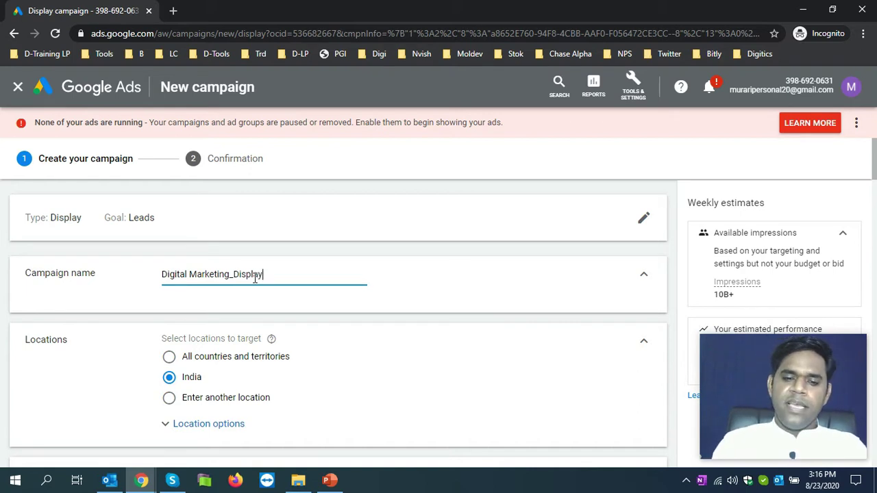
pyautogui.write("_Aug 23'20")
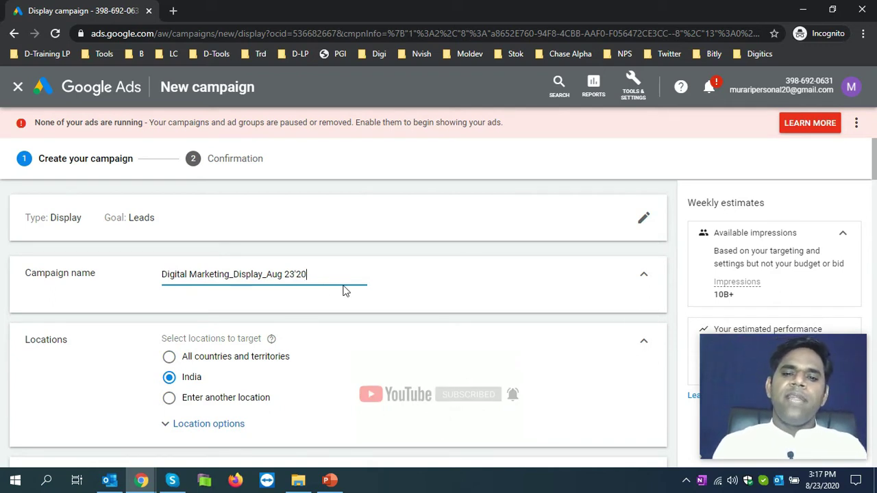
# Expand the location options and target the city of Chandigarh, India, as another location for the campaign
pyautogui.scroll(-2, 874, 184)
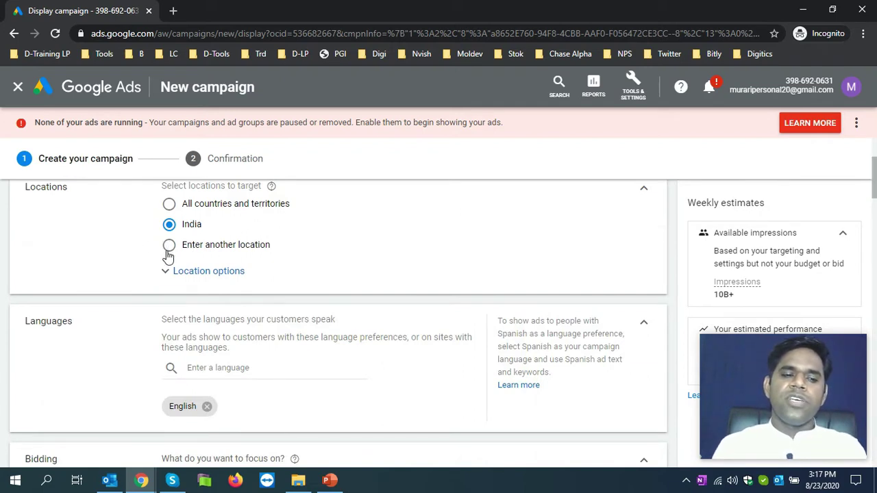
pyautogui.click(206, 272)
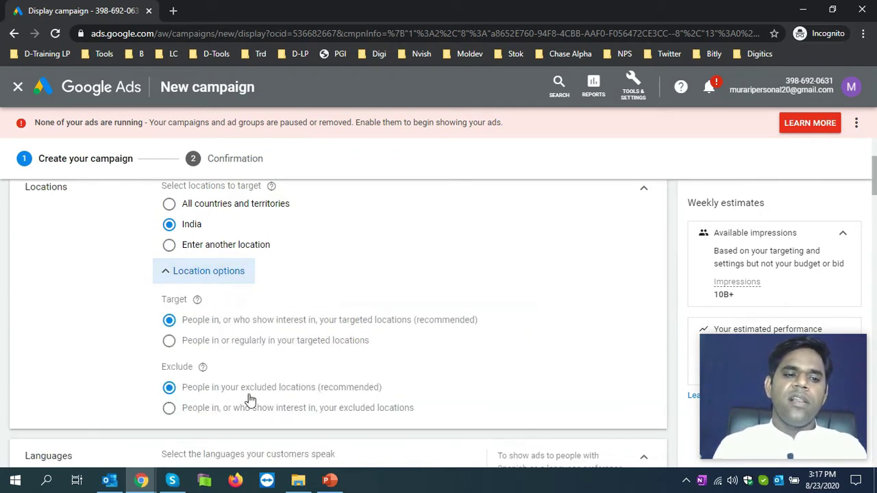
pyautogui.moveTo(874, 181)
pyautogui.mouseDown()
pyautogui.moveTo(875, 208)
pyautogui.moveTo(875, 182)
pyautogui.mouseUp()
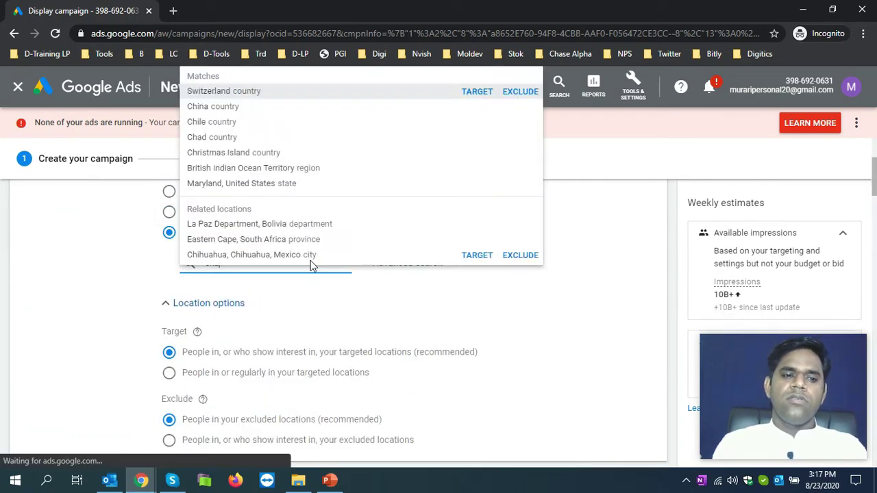
pyautogui.click(310, 261)
pyautogui.write('cha')
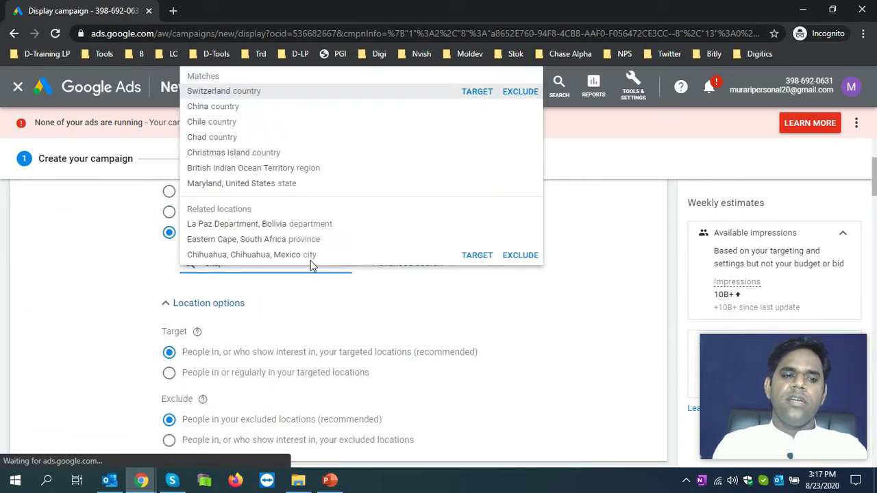
pyautogui.write('ndig')
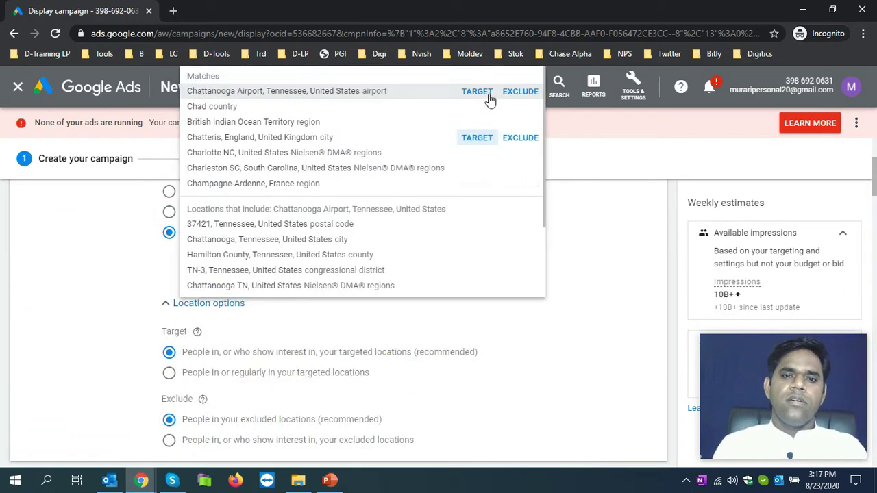
pyautogui.click(488, 98)
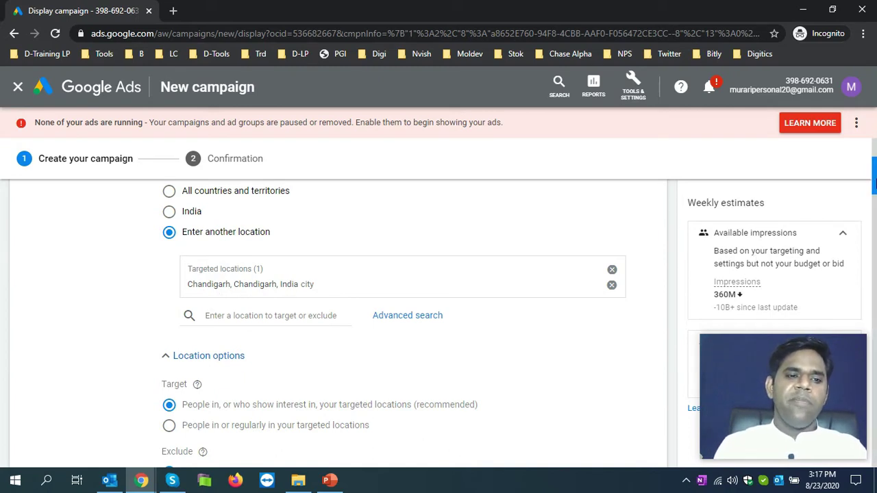
# Add Hindi to the campaign's customer languages alongside English
pyautogui.scroll(-3, 874, 183)
pyautogui.scroll(2, 873, 183)
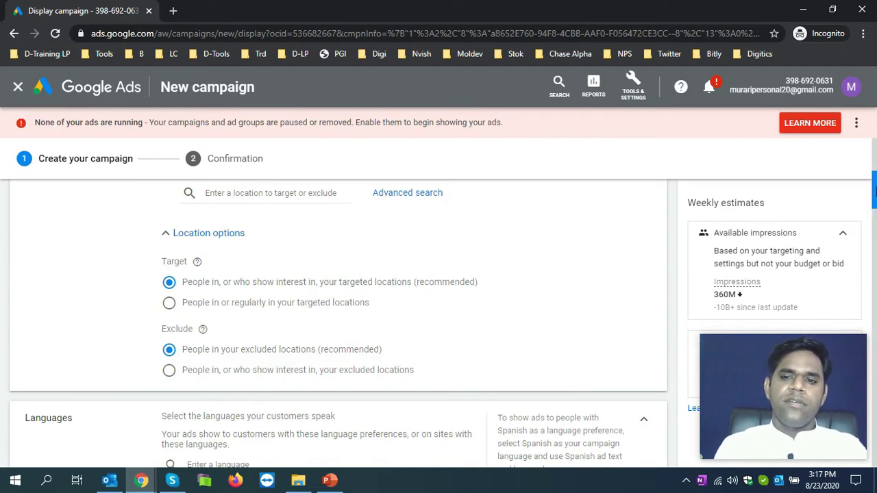
pyautogui.scroll(-4, 874, 192)
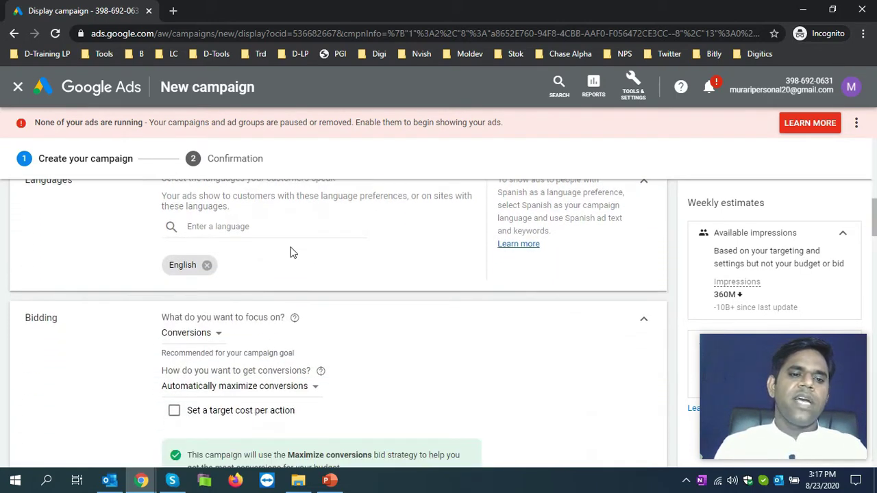
pyautogui.click(254, 227)
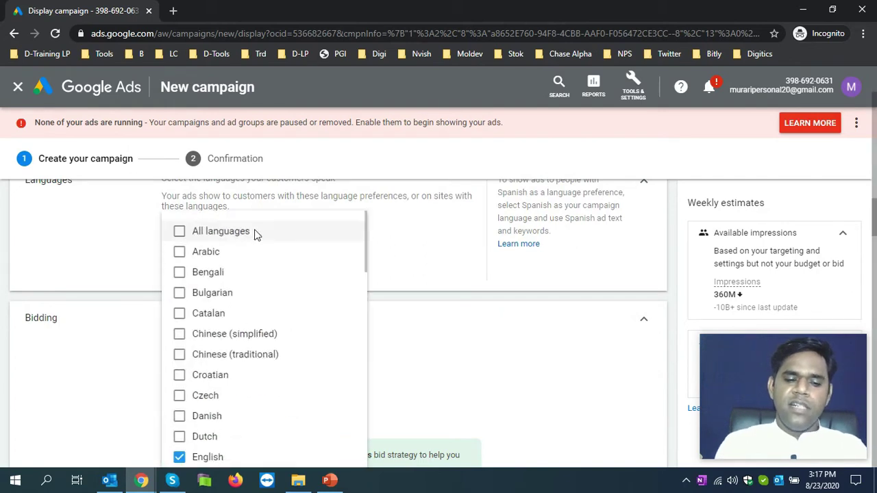
pyautogui.write('hindor')
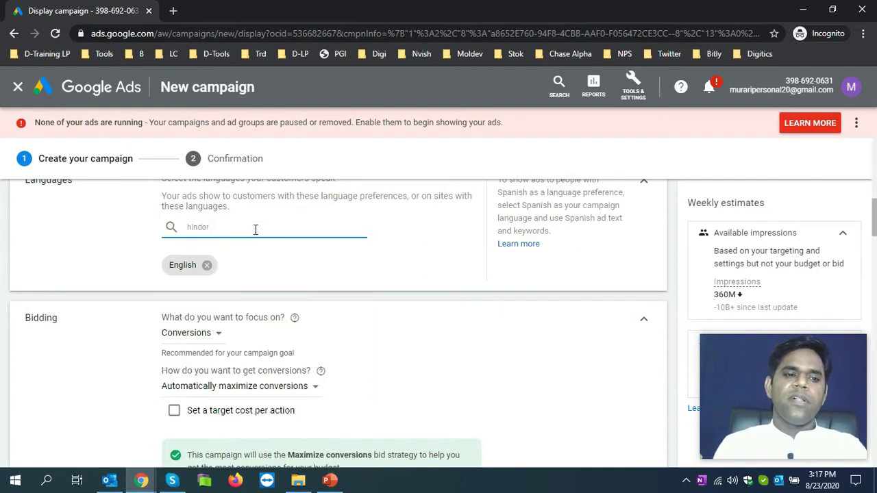
pyautogui.press('BackSpace')
pyautogui.press('BackSpace')
pyautogui.write('i')
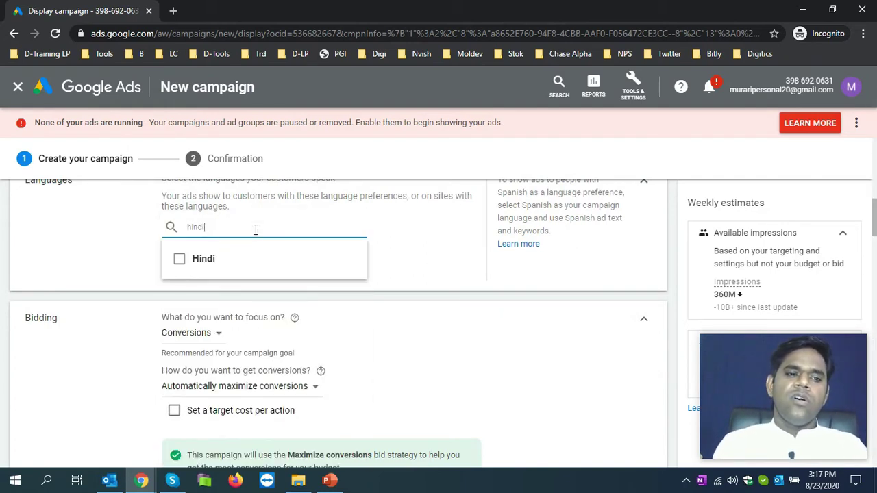
pyautogui.click(180, 262)
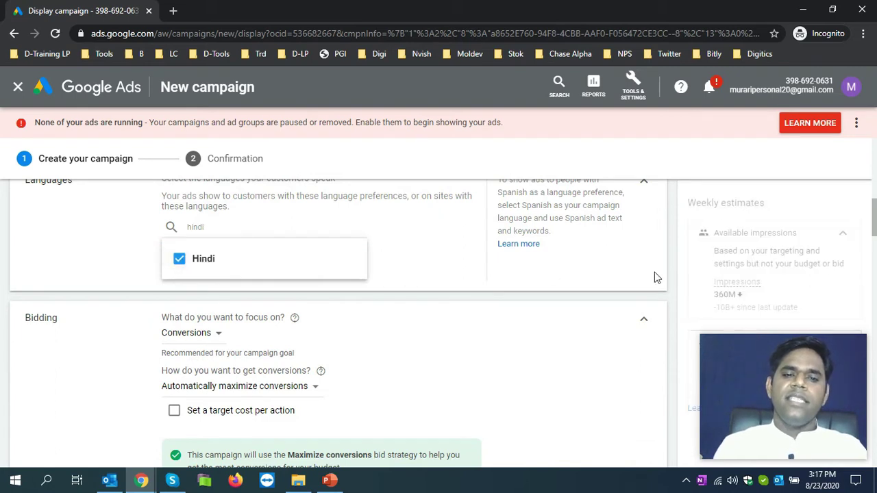
# Review the bidding focus options, then select the Manual CPC bid strategy directly and turn off Enhanced CPC
pyautogui.scroll(-2, 223, 244)
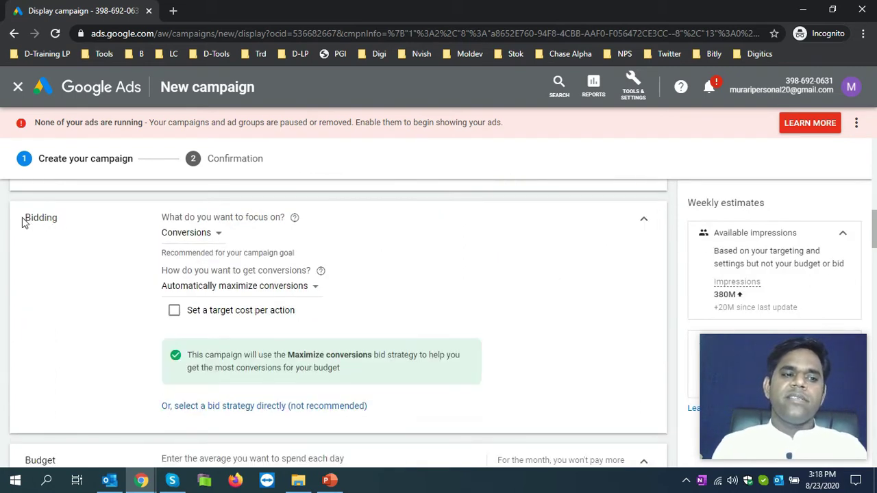
pyautogui.moveTo(24, 218); pyautogui.dragTo(59, 218)
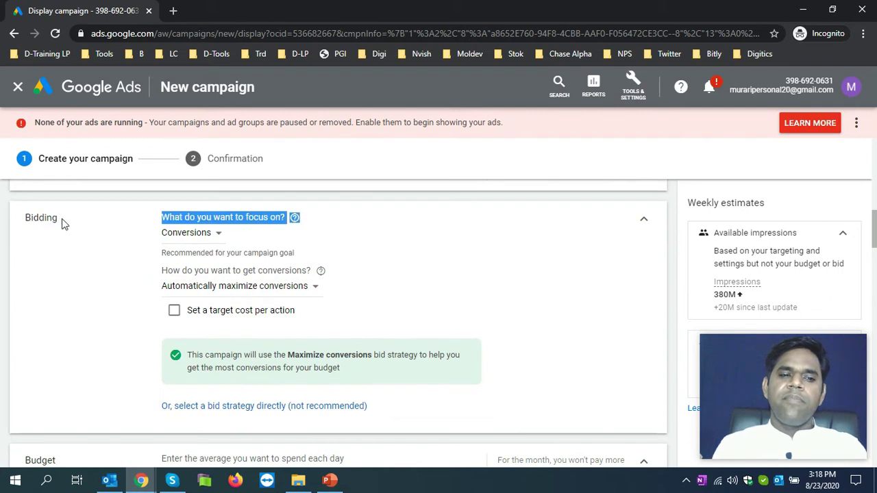
pyautogui.click(478, 226)
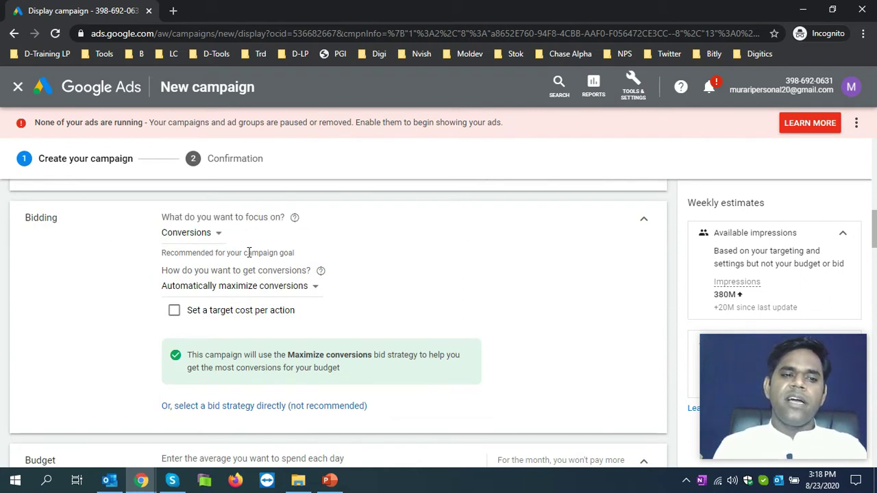
pyautogui.click(216, 234)
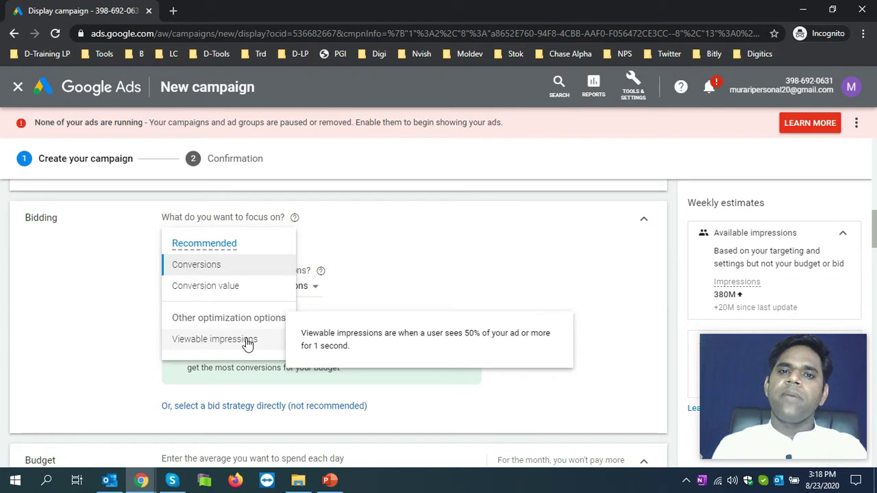
pyautogui.click(73, 284)
pyautogui.click(264, 407)
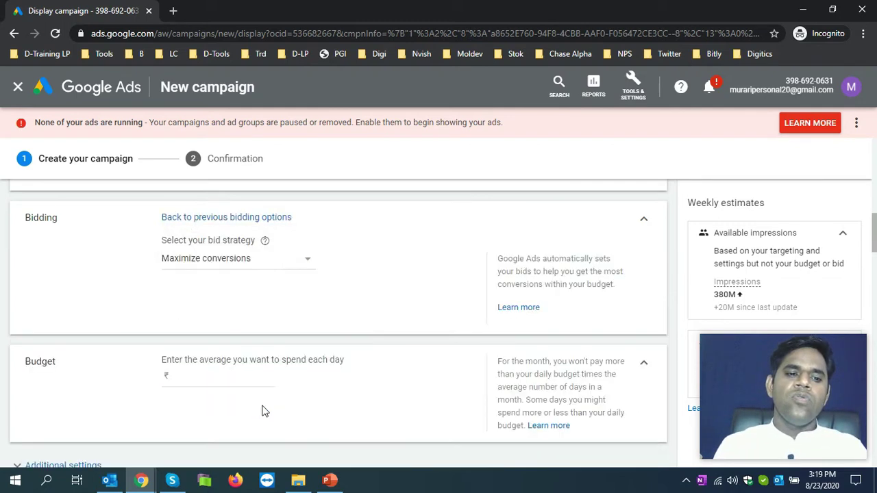
pyautogui.doubleClick(276, 257)
pyautogui.click(290, 258)
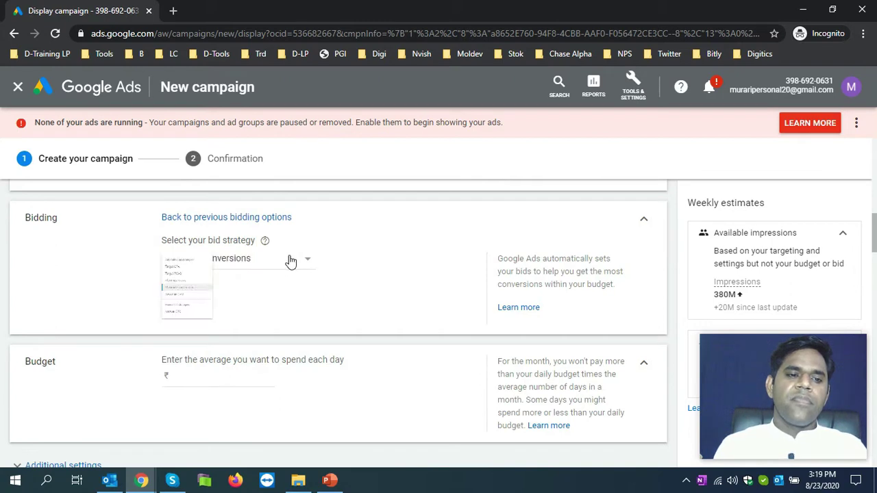
pyautogui.click(240, 433)
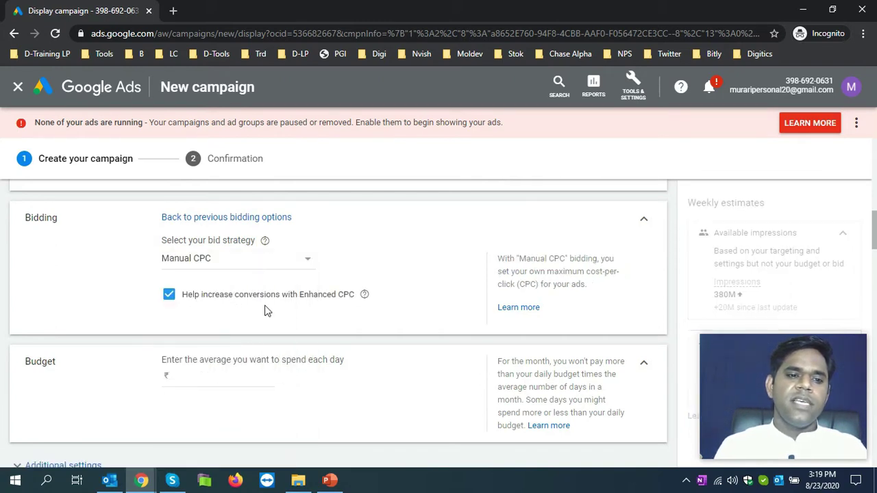
pyautogui.click(169, 295)
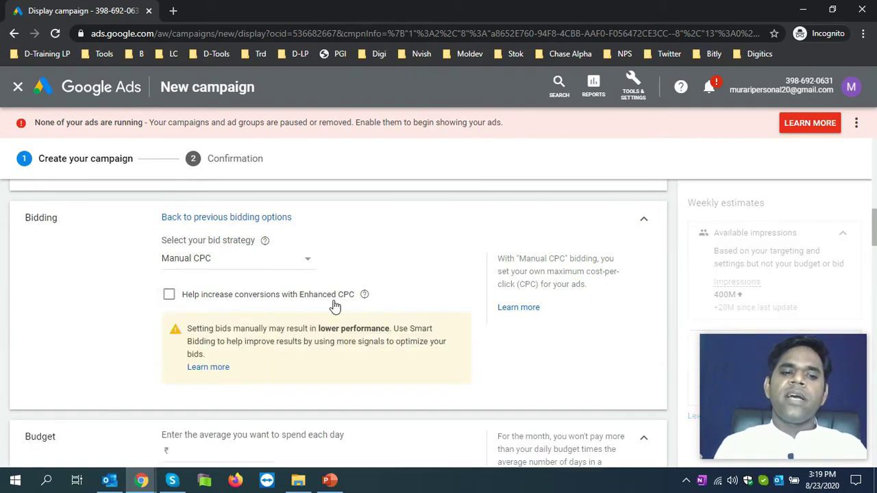
# Set the average daily budget to ₹500 and expand the campaign's additional settings
pyautogui.scroll(-1, 874, 233)
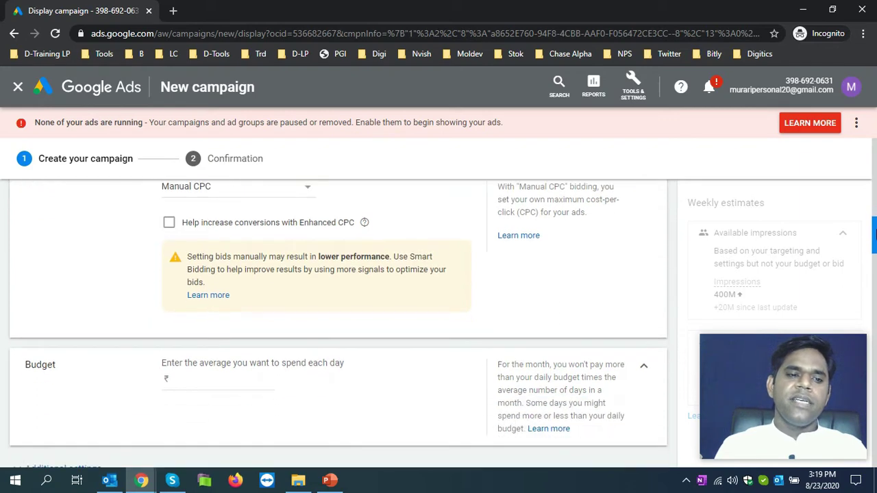
pyautogui.scroll(-1, 873, 232)
pyautogui.click(231, 274)
pyautogui.write('500')
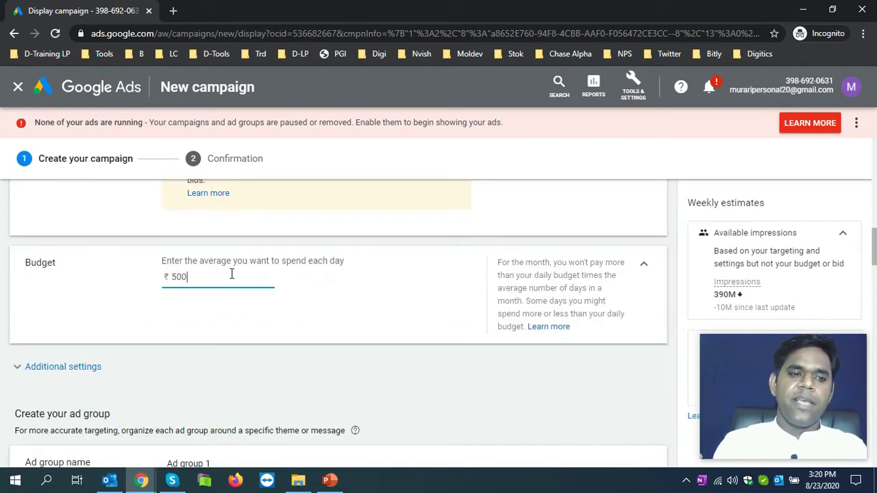
pyautogui.scroll(-3, 873, 226)
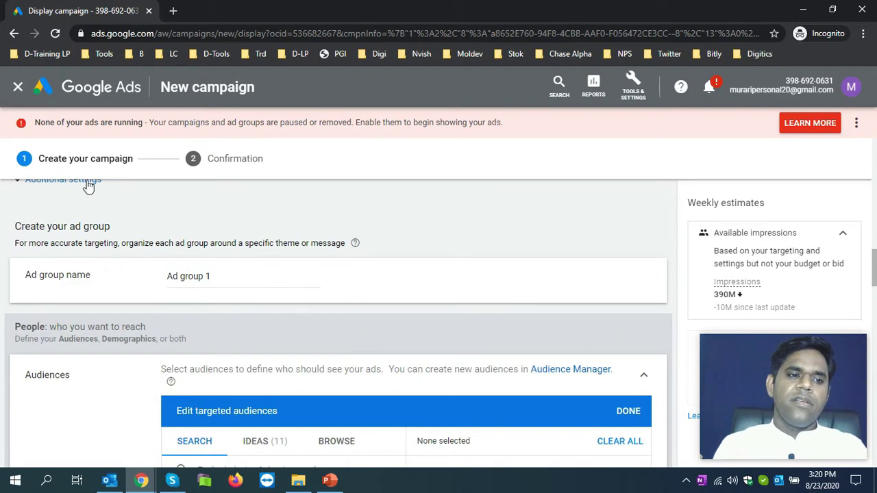
pyautogui.click(88, 186)
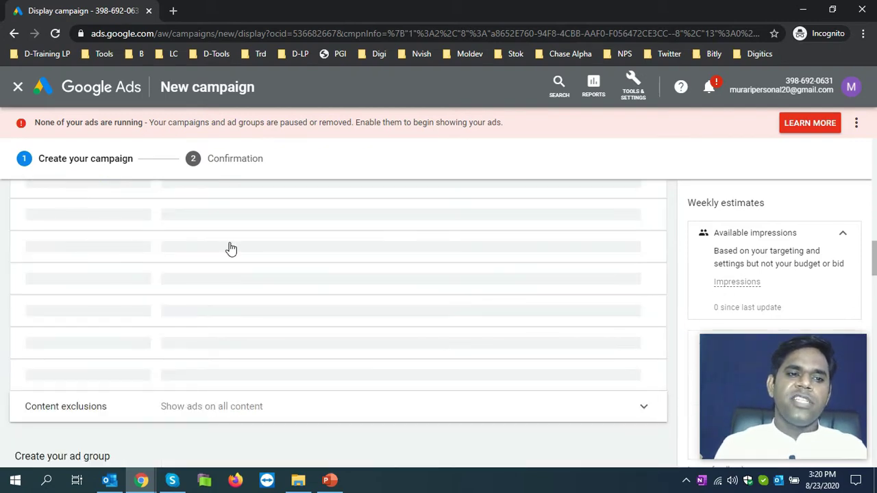
# Review the campaign's additional settings and set specific device targeting with computers, mobile phones and tablets included
pyautogui.moveTo(874, 255); pyautogui.dragTo(875, 247)
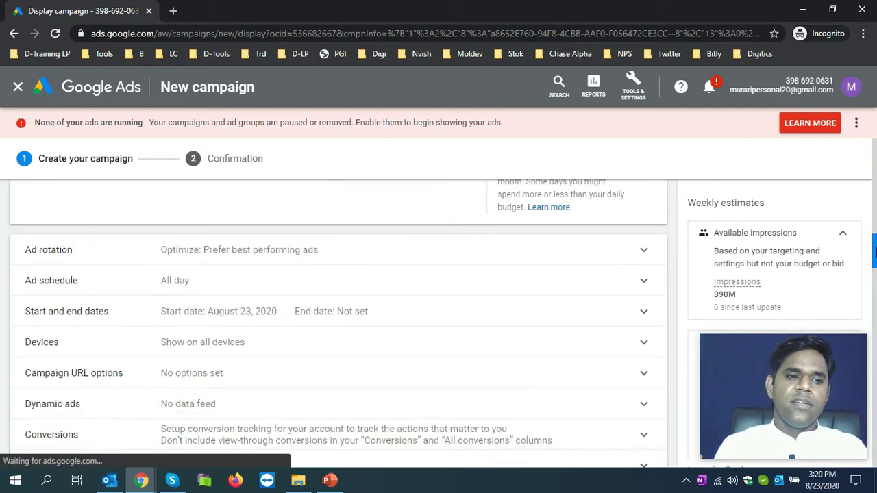
pyautogui.scroll(-2, 176, 192)
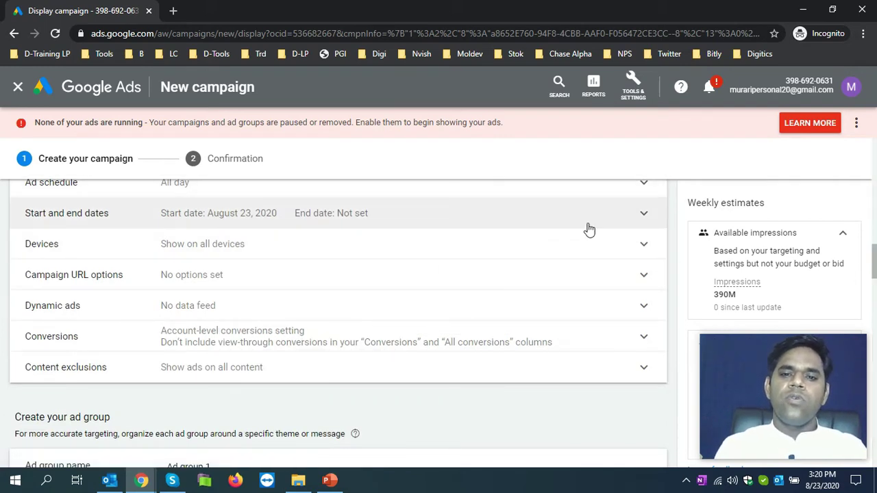
pyautogui.scroll(1, 195, 275)
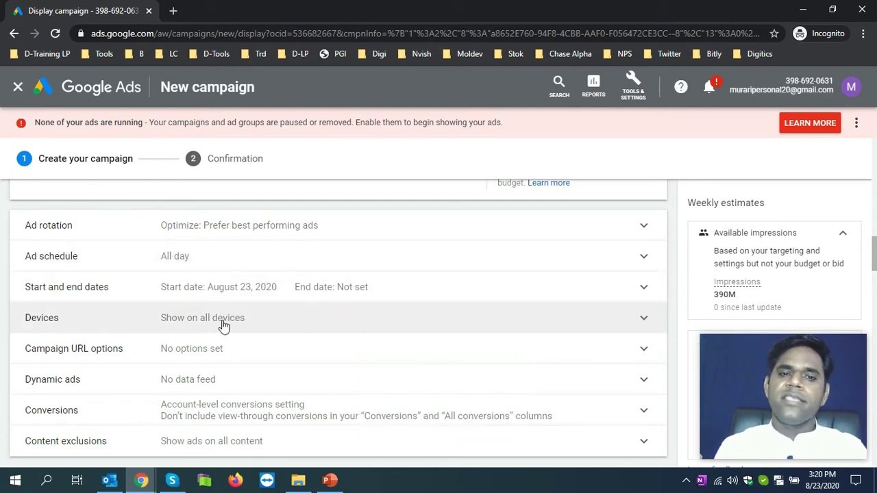
pyautogui.click(222, 323)
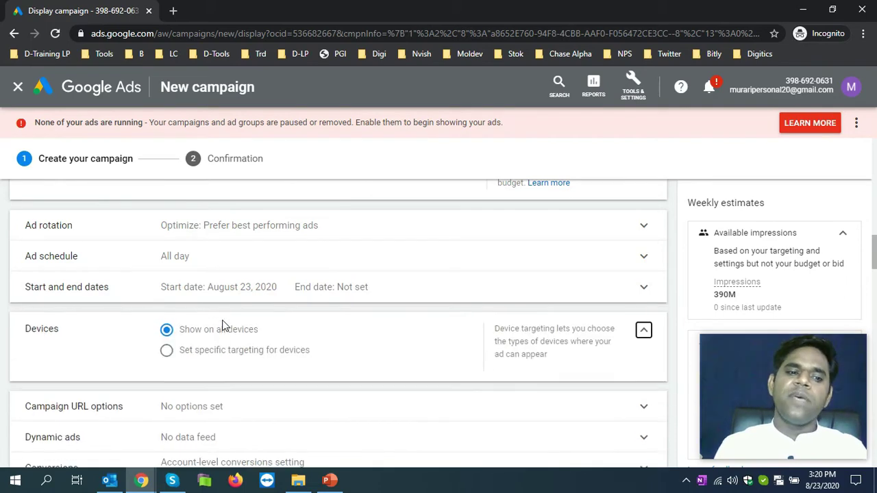
pyautogui.click(166, 351)
pyautogui.moveTo(874, 250); pyautogui.dragTo(874, 257)
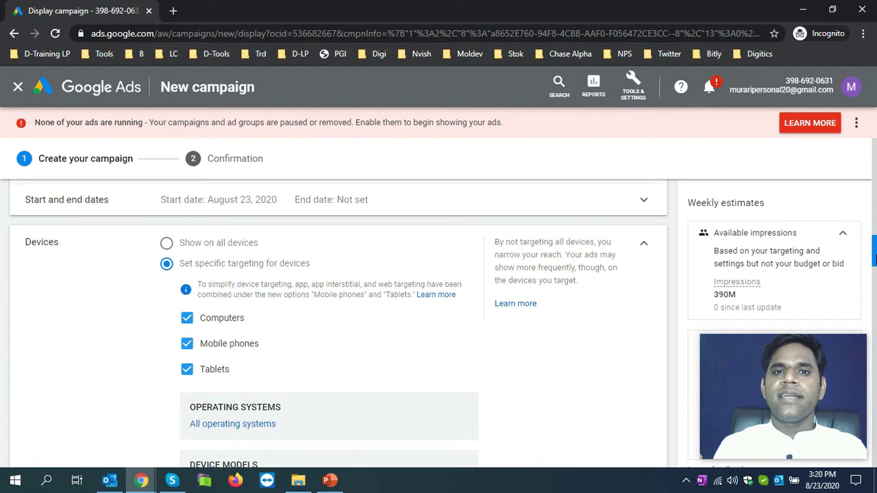
pyautogui.scroll(-1, 873, 257)
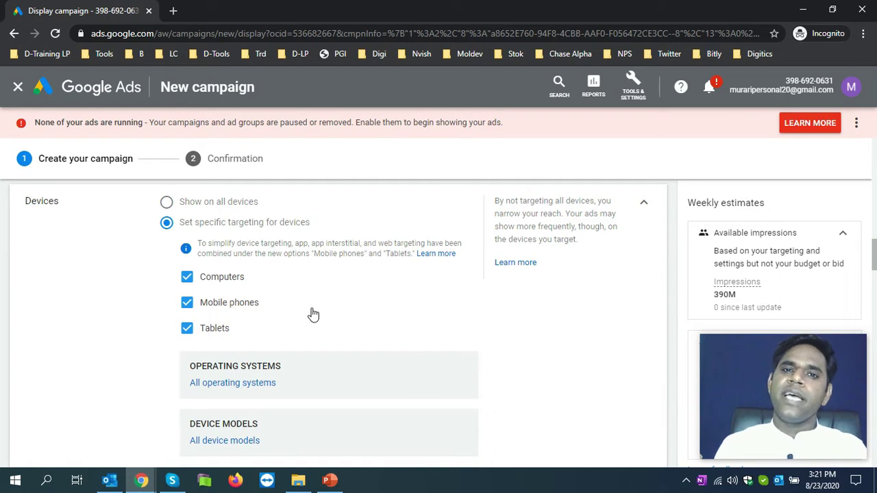
# Name the ad group PPC Banners
pyautogui.moveTo(874, 266); pyautogui.dragTo(875, 314)
pyautogui.moveTo(220, 226); pyautogui.dragTo(145, 228)
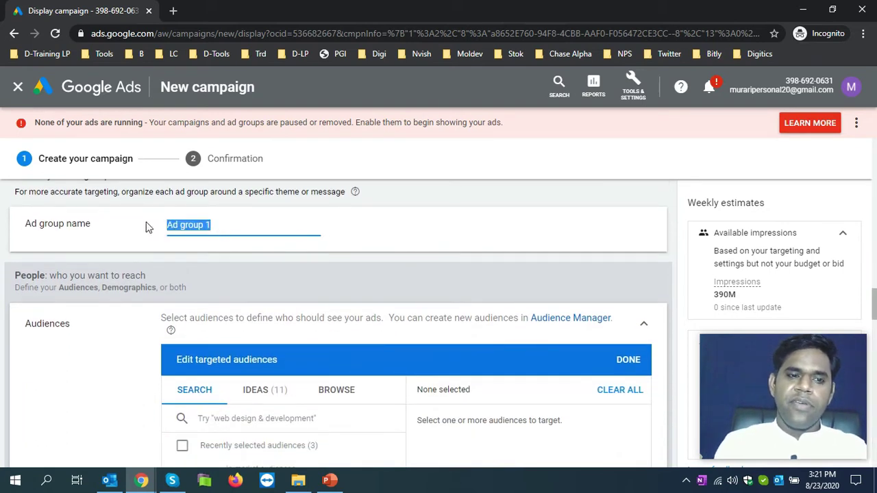
pyautogui.write('PPC Banners')
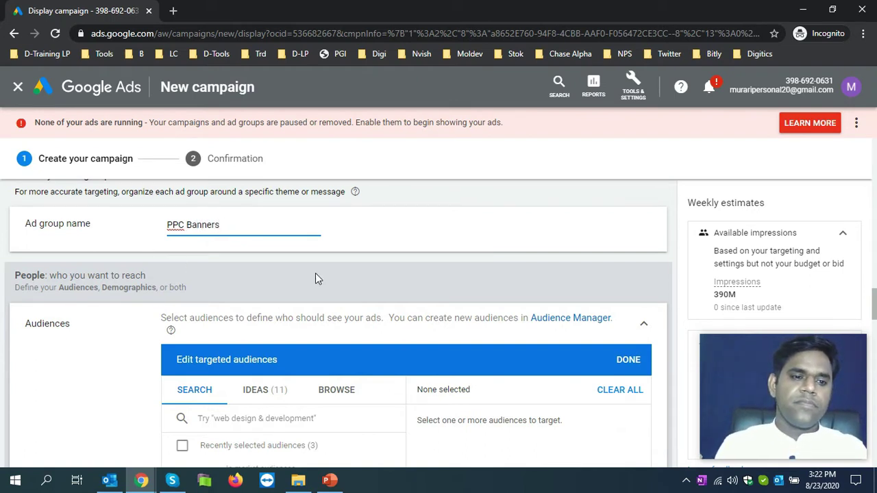
# Target the recently selected in-market audiences Education and Business Education for the ad group
pyautogui.scroll(-2, 874, 309)
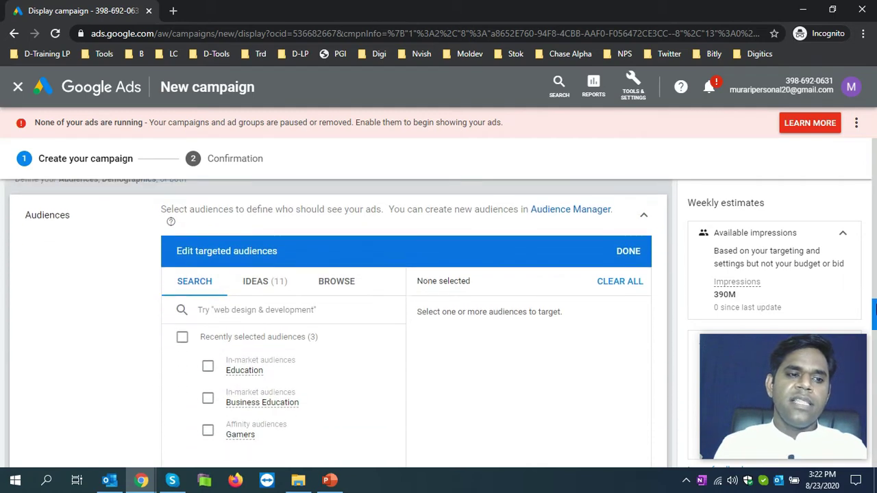
pyautogui.scroll(-1, 873, 309)
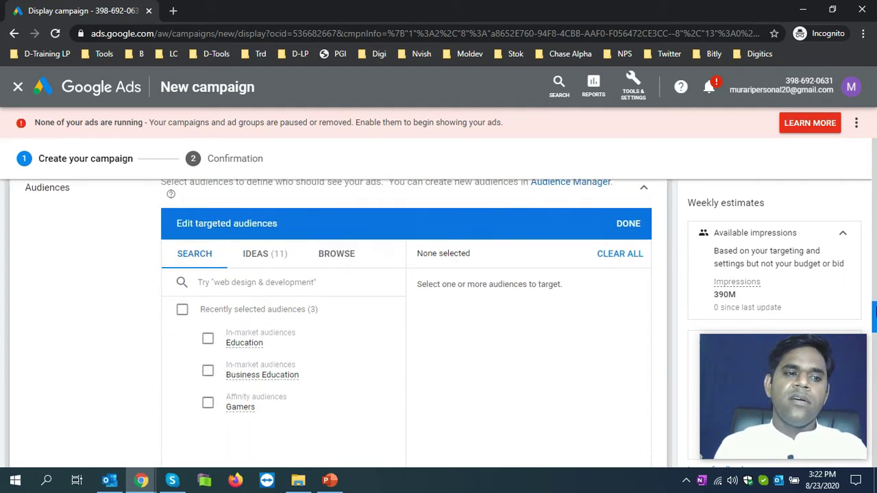
pyautogui.click(208, 340)
pyautogui.click(209, 372)
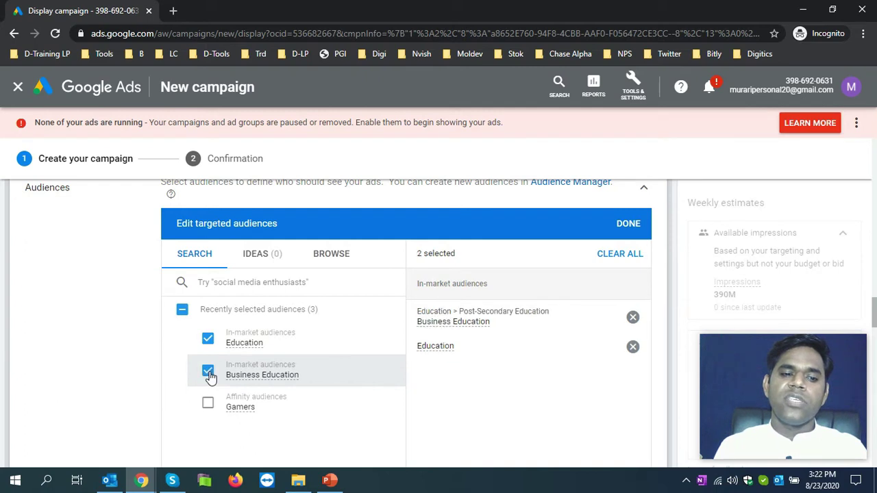
# Search audiences for digital marketing, add online marketing, digital marketing courses, digital marketing agency, digital marketing companies and Sales & Marketing Jobs, and save the selection
pyautogui.click(253, 286)
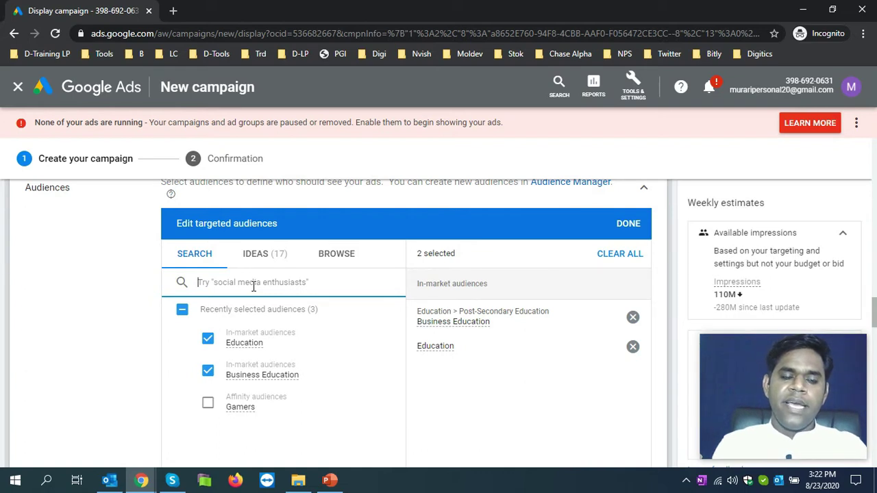
pyautogui.write('digital marketing')
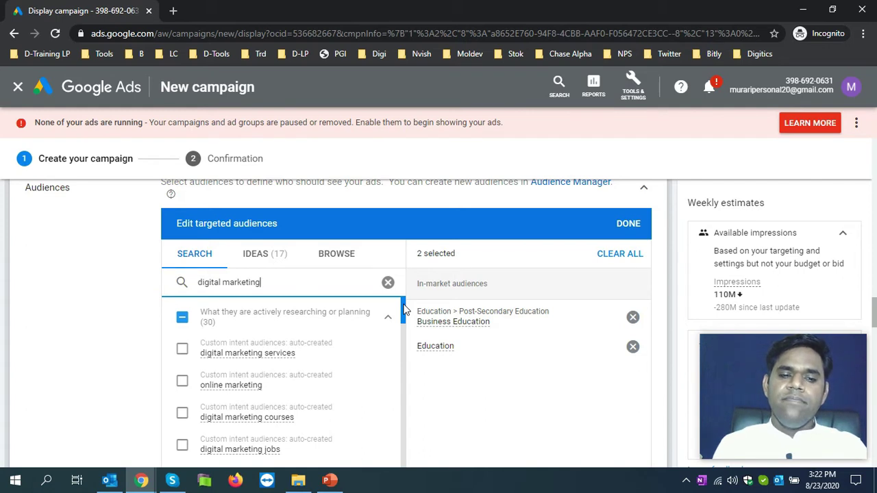
pyautogui.scroll(-1, 404, 309)
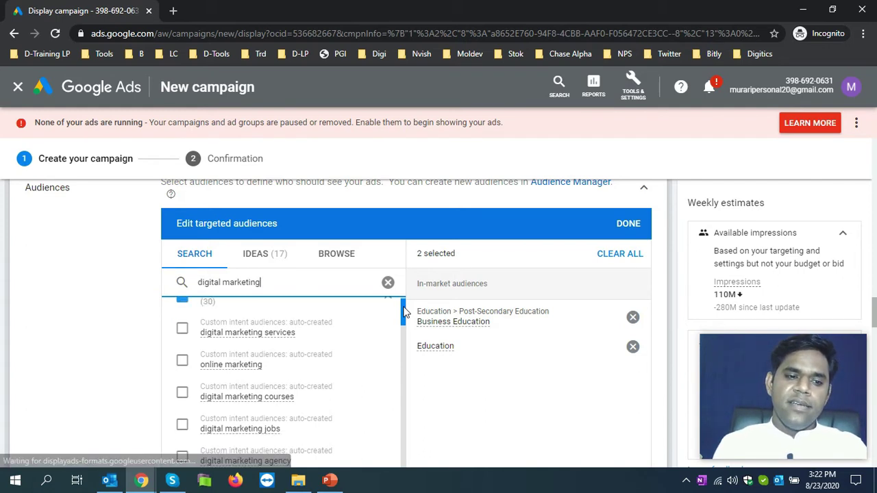
pyautogui.click(182, 361)
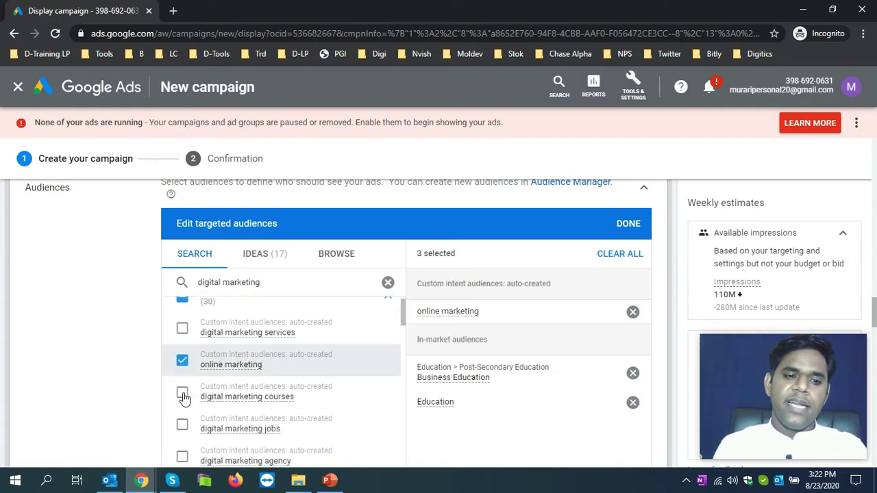
pyautogui.click(182, 392)
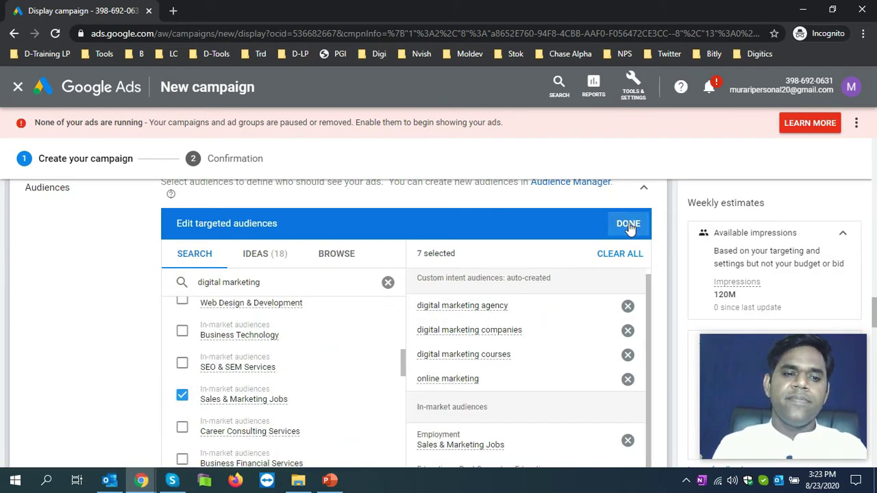
pyautogui.click(627, 224)
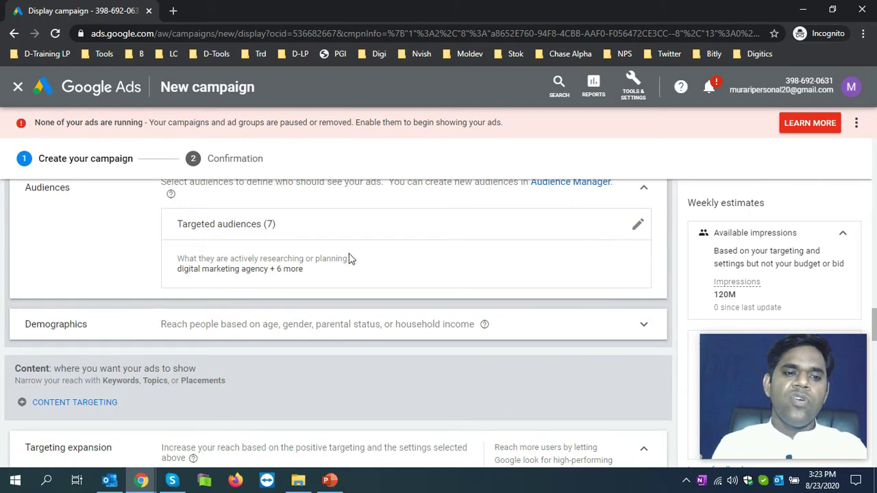
# Reopen the targeted audiences for editing and add Education Jobs and SEO & SEM Services from the suggested ideas
pyautogui.click(637, 228)
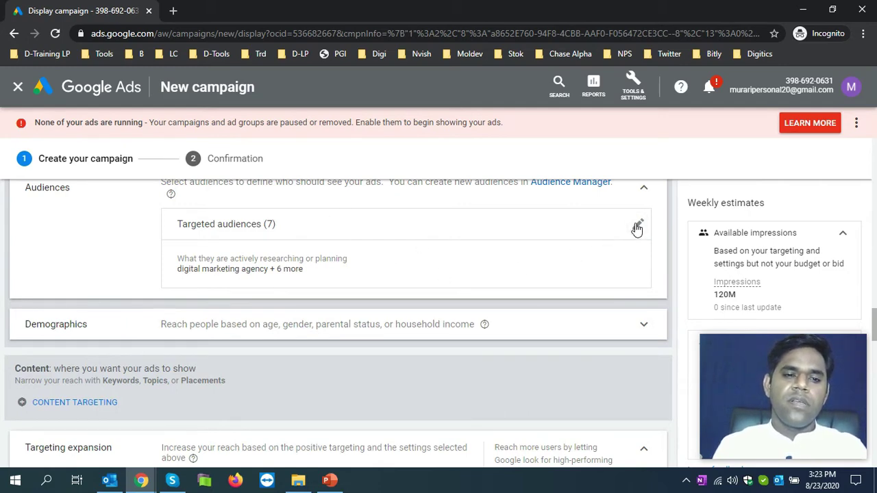
pyautogui.click(274, 256)
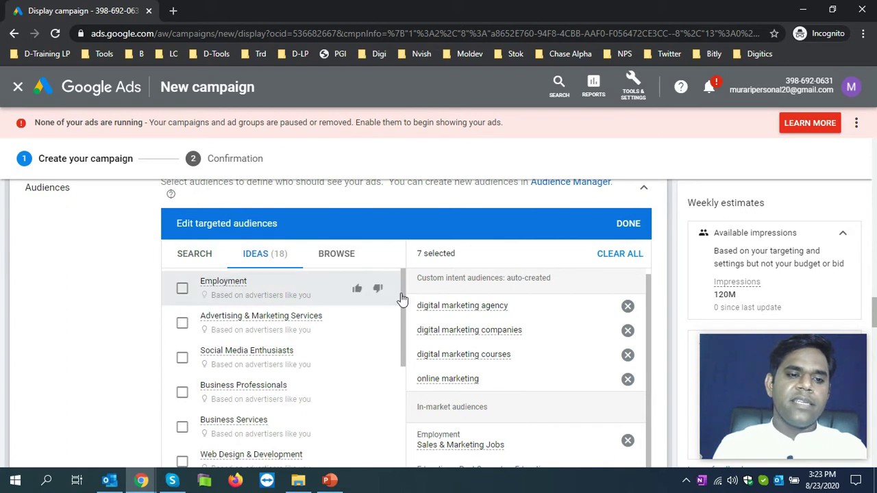
pyautogui.moveTo(404, 296); pyautogui.dragTo(404, 305)
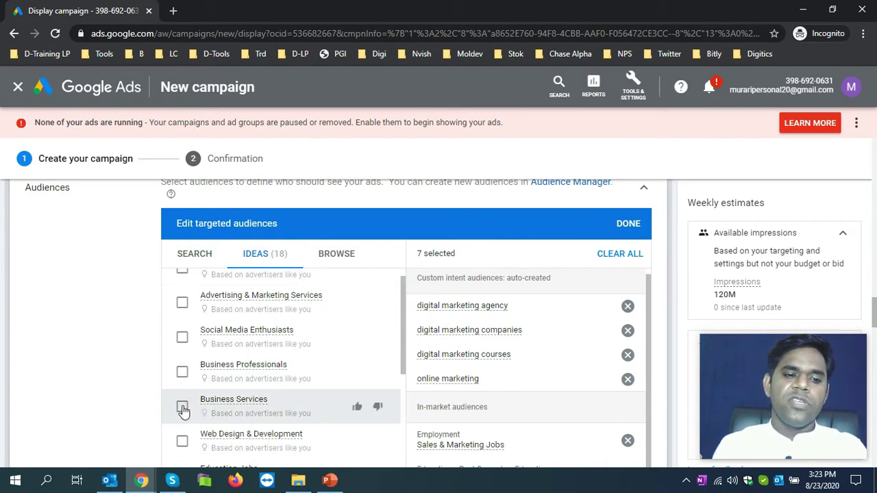
pyautogui.moveTo(403, 342); pyautogui.dragTo(404, 382)
pyautogui.click(184, 384)
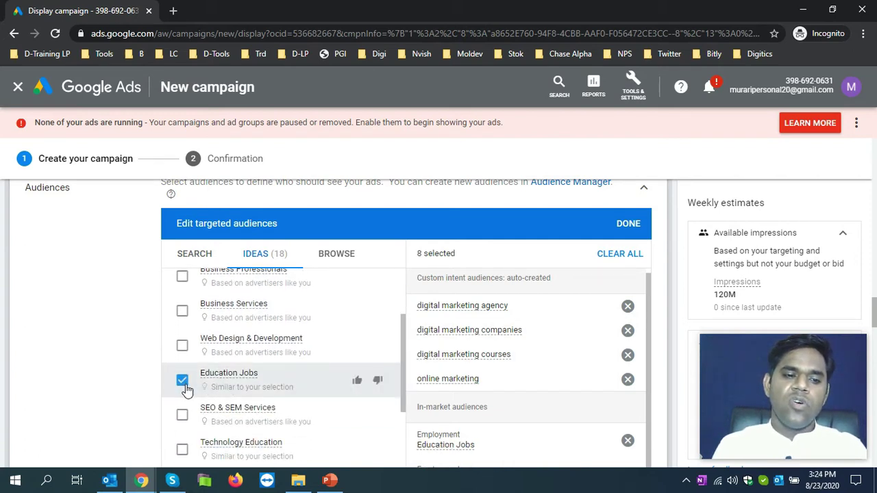
pyautogui.click(182, 416)
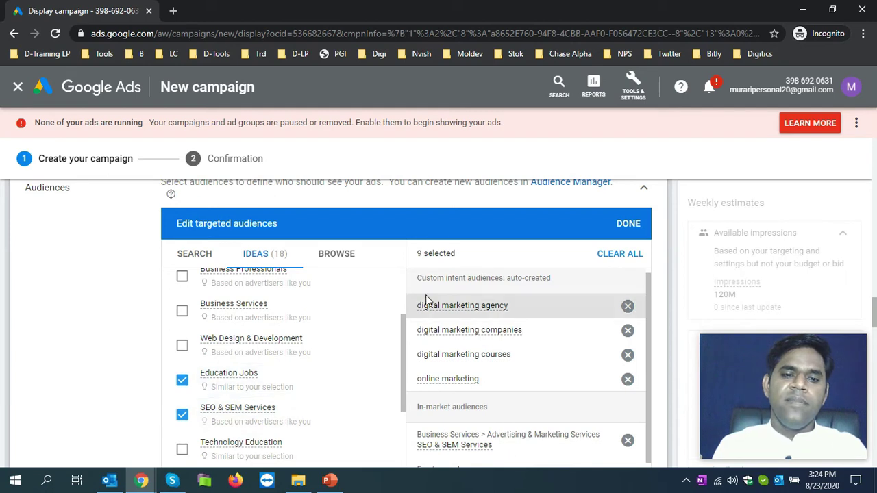
# Browse the detailed demographics, look through the parental status options, and add the Single marital status as a targeted audience
pyautogui.click(339, 260)
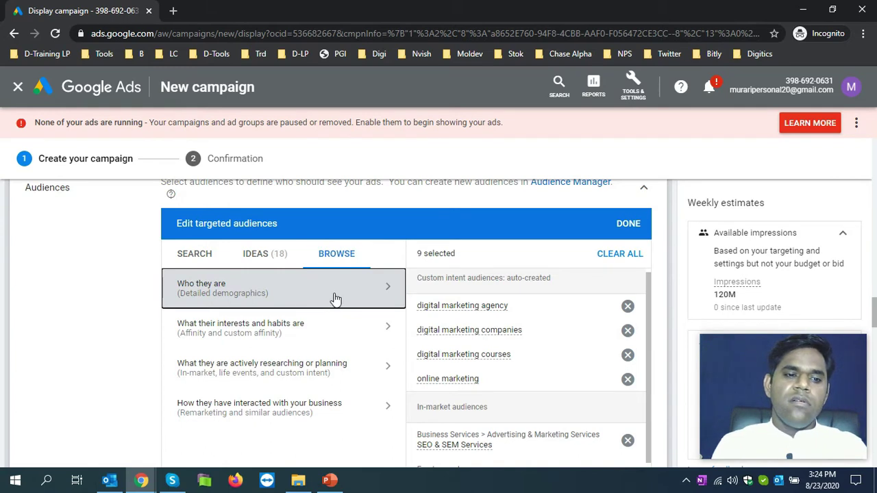
pyautogui.click(389, 287)
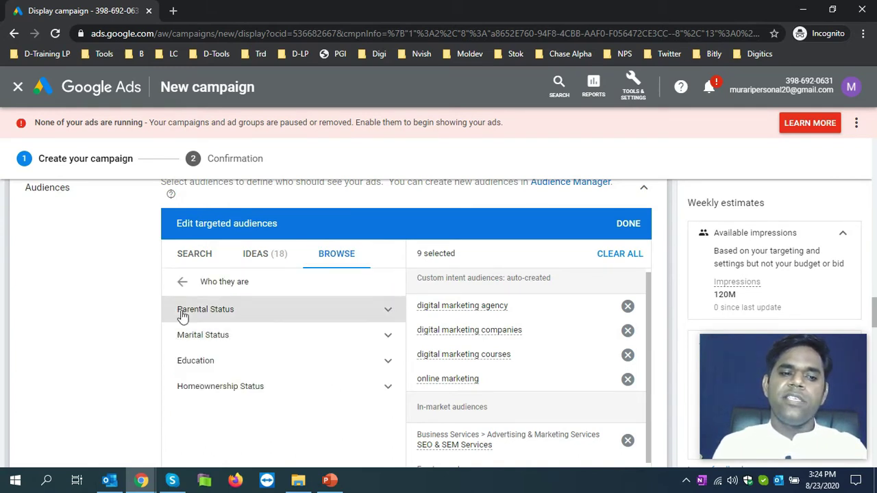
pyautogui.click(387, 313)
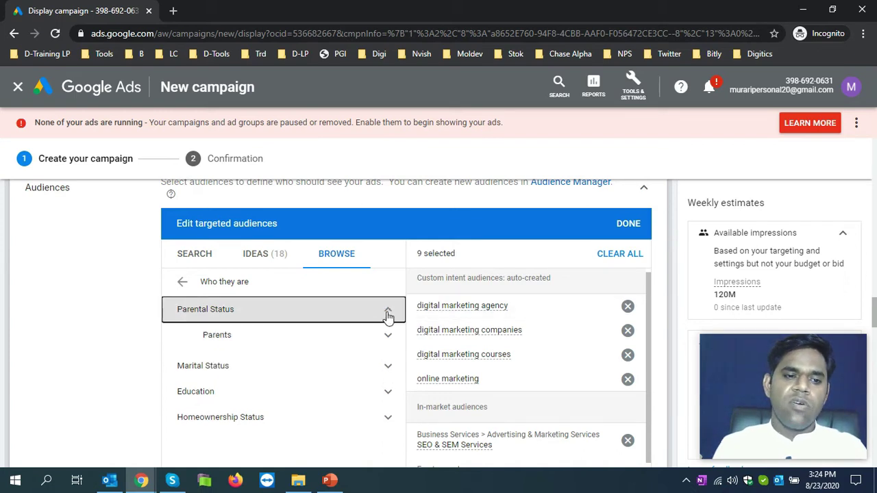
pyautogui.click(388, 337)
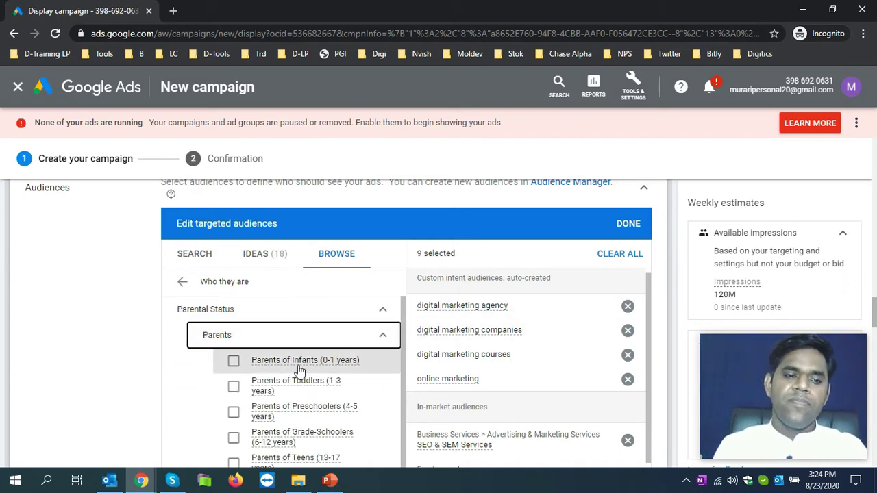
pyautogui.moveTo(304, 366)
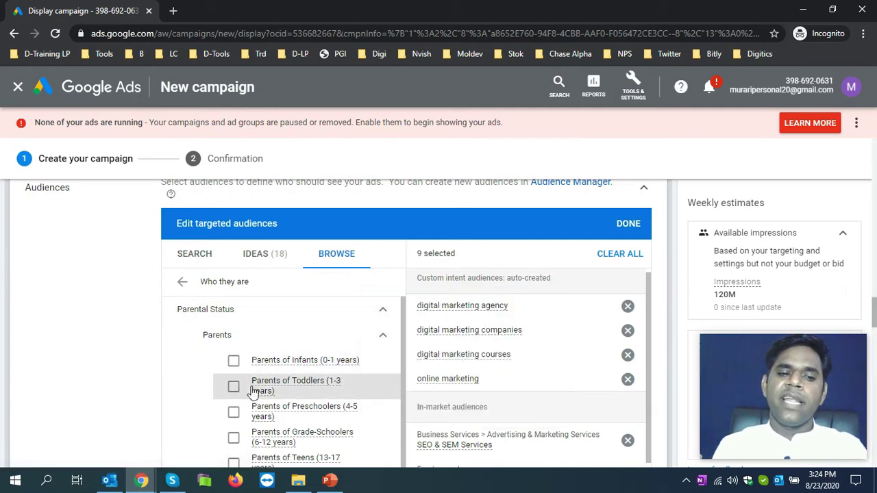
pyautogui.click(382, 312)
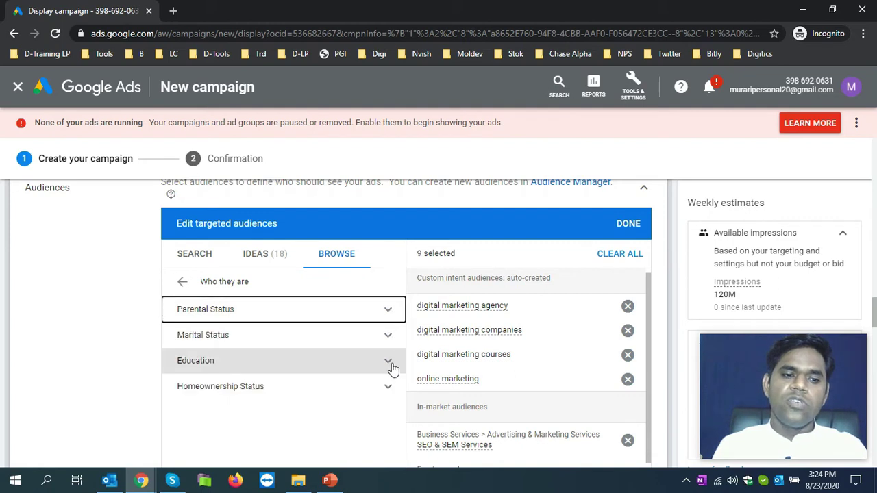
pyautogui.click(387, 341)
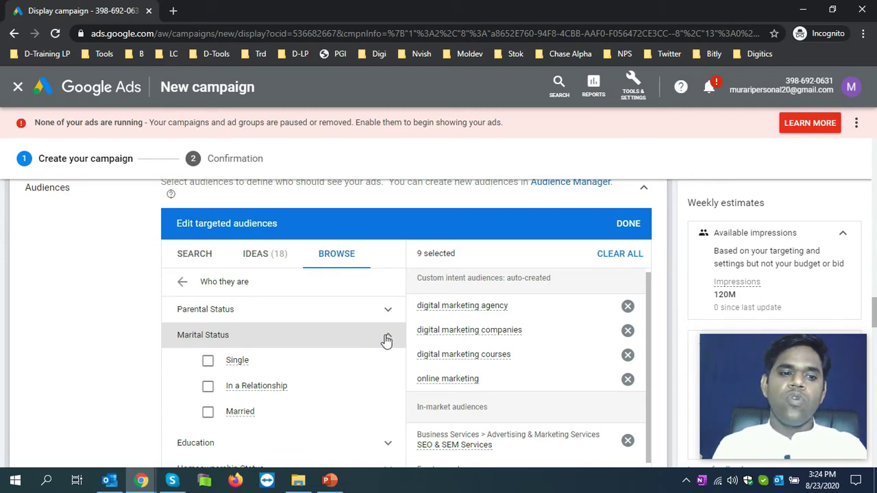
pyautogui.click(208, 363)
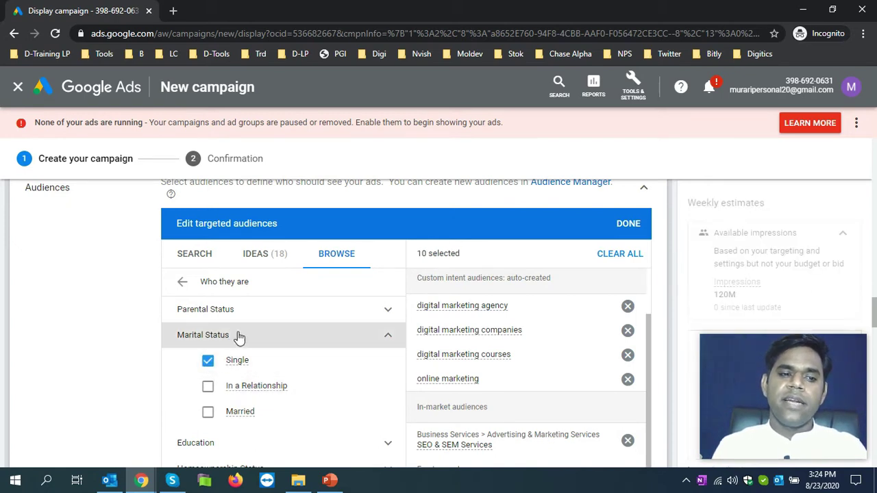
# Add Current College Students from the education demographics as a targeted audience and save the audience selection
pyautogui.click(265, 315)
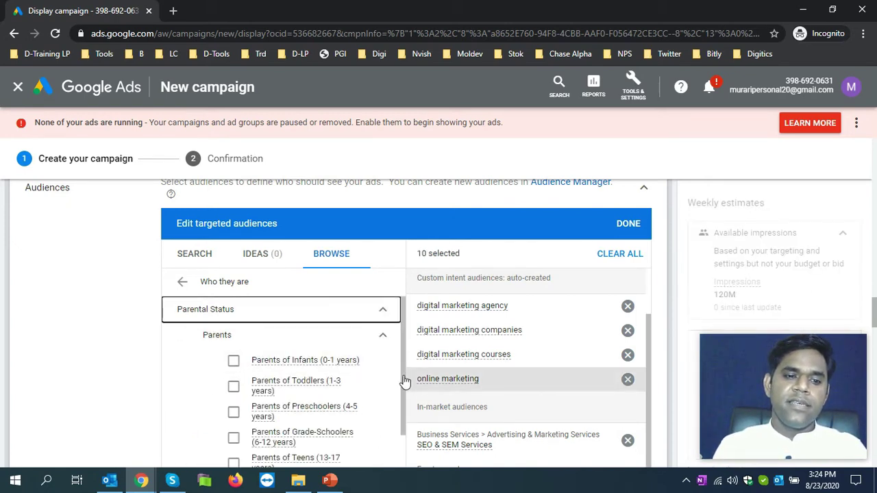
pyautogui.moveTo(403, 377); pyautogui.dragTo(401, 359)
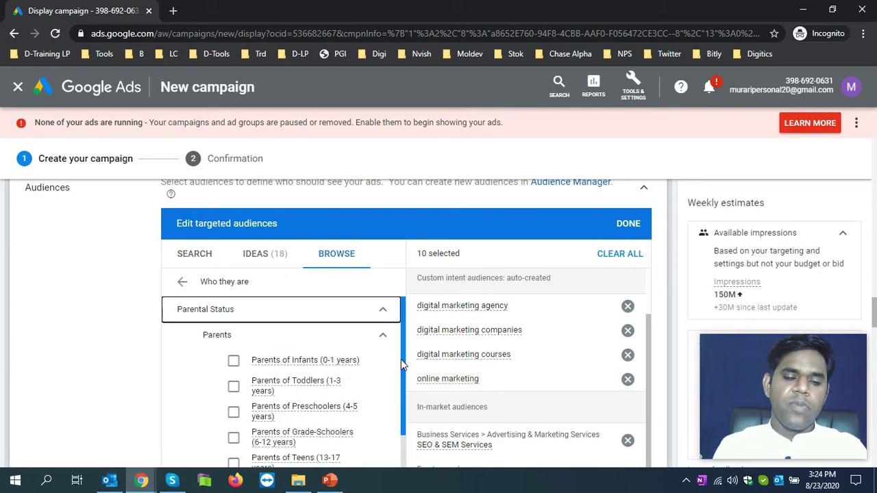
pyautogui.click(383, 339)
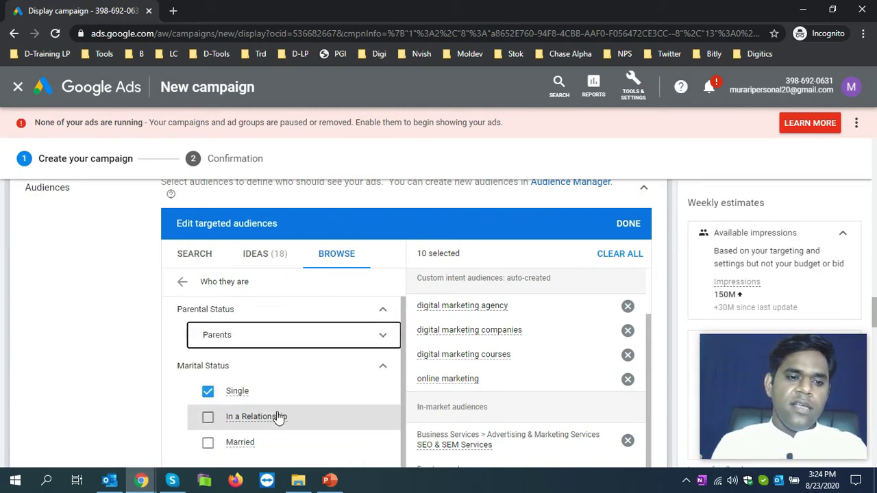
pyautogui.click(383, 370)
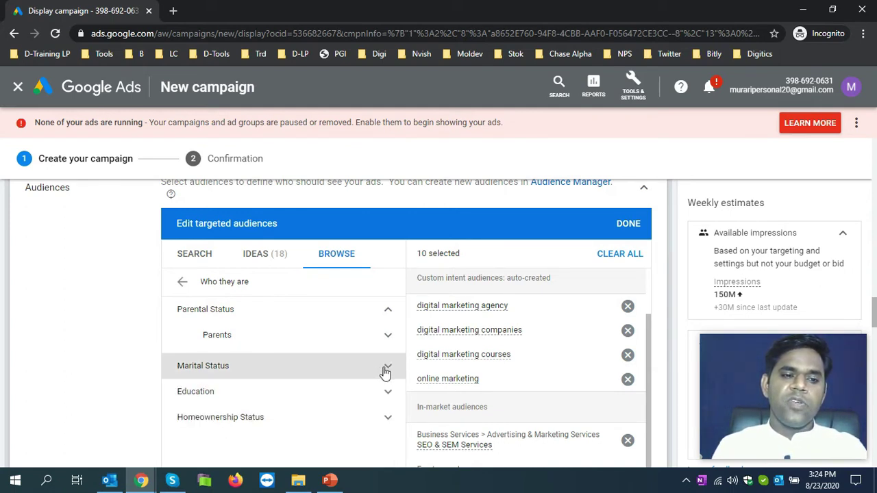
pyautogui.click(235, 398)
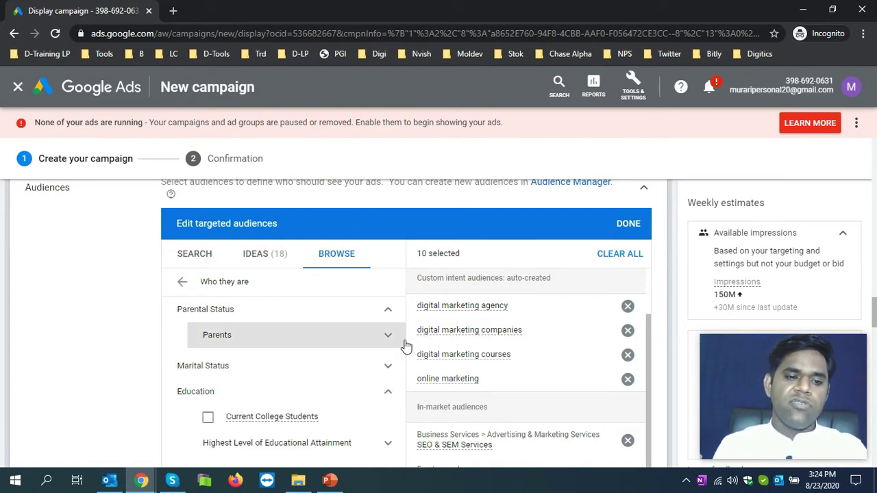
pyautogui.click(208, 419)
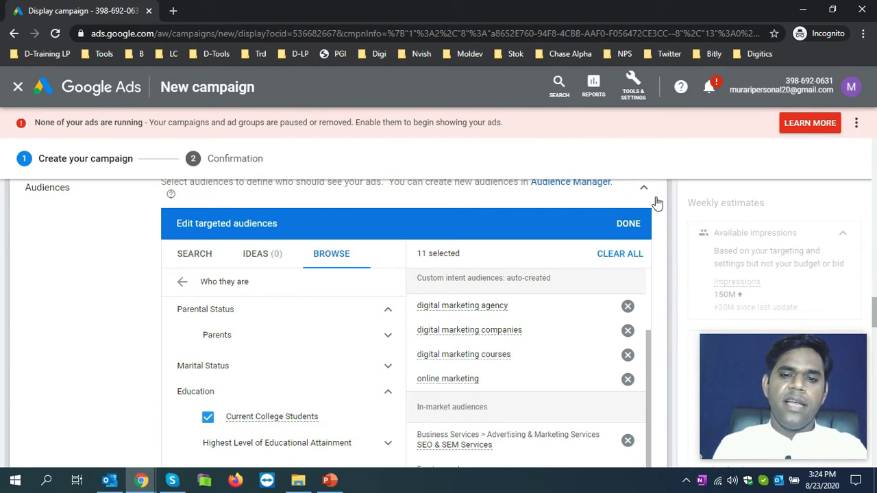
pyautogui.click(631, 223)
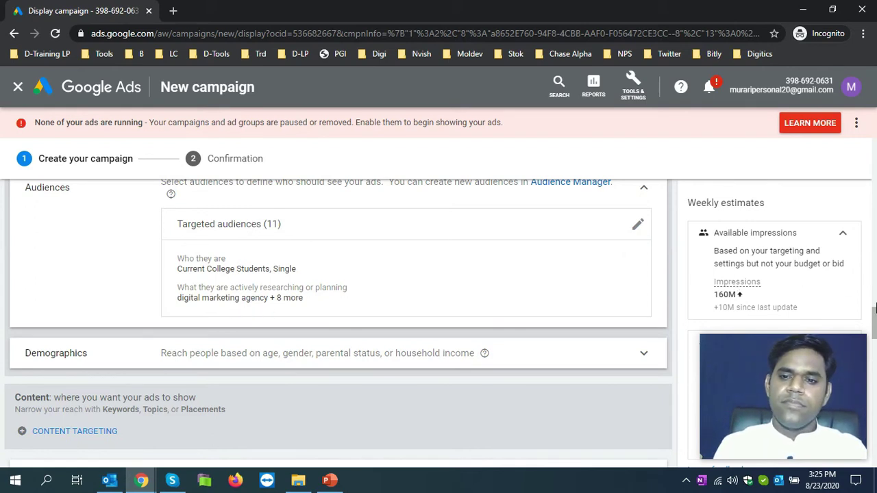
# Exclude the age groups 35 - 44 and 45 - 54 and the Parent status from the ad group's targeted demographics
pyautogui.scroll(-2, 657, 288)
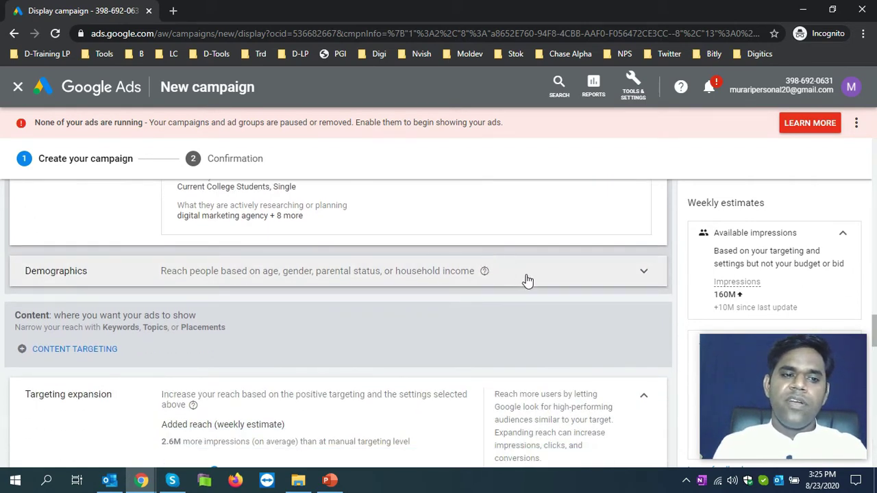
pyautogui.click(526, 274)
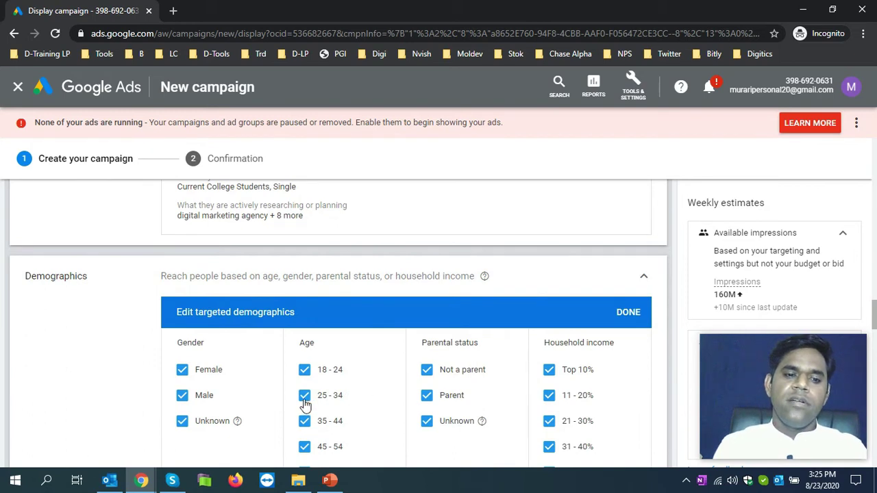
pyautogui.click(305, 448)
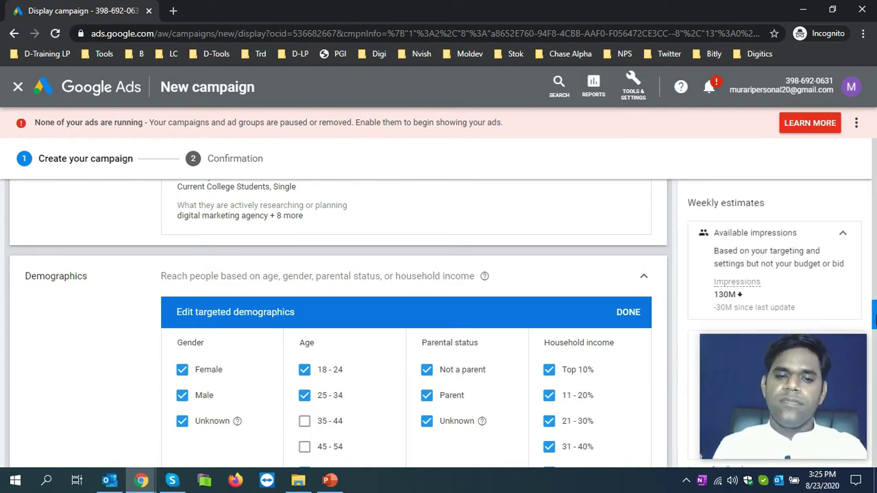
pyautogui.scroll(-1, 486, 373)
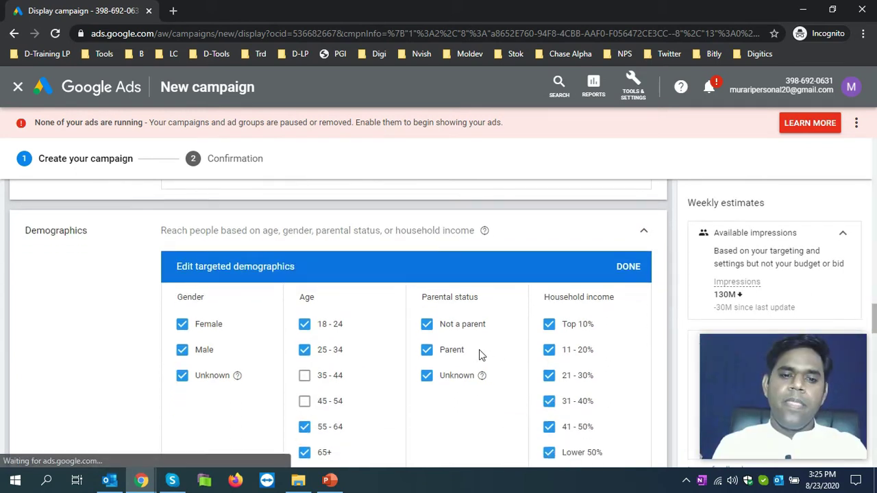
pyautogui.click(426, 352)
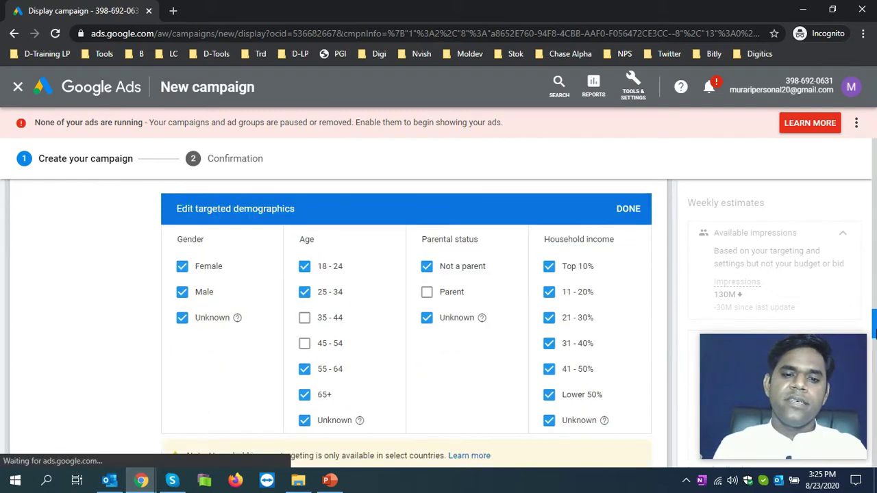
# Set the ad group's maximum CPC bid to ₹1
pyautogui.scroll(-3, 336, 322)
pyautogui.scroll(-5, 336, 322)
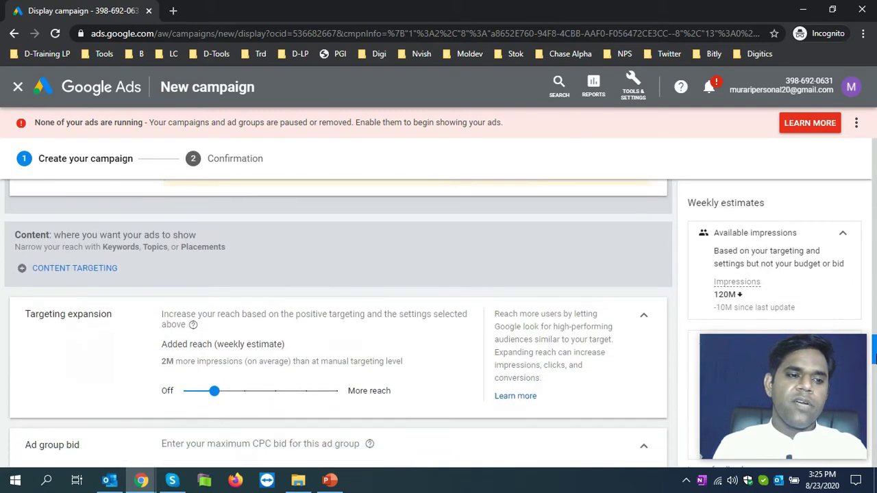
pyautogui.scroll(-2, 228, 248)
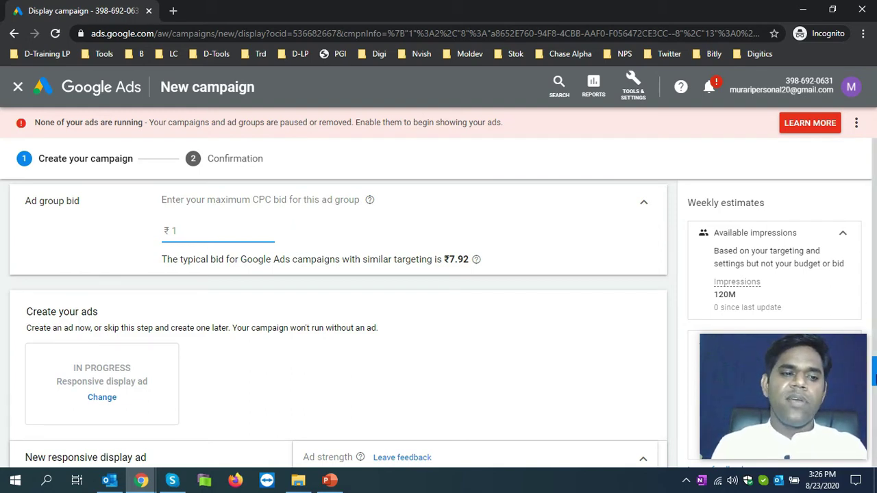
# Examine the new responsive display ad form, including its final URL, images and logos, videos and headline fields
pyautogui.moveTo(876, 378)
pyautogui.mouseDown()
pyautogui.moveTo(875, 394)
pyautogui.moveTo(875, 386)
pyautogui.mouseUp()
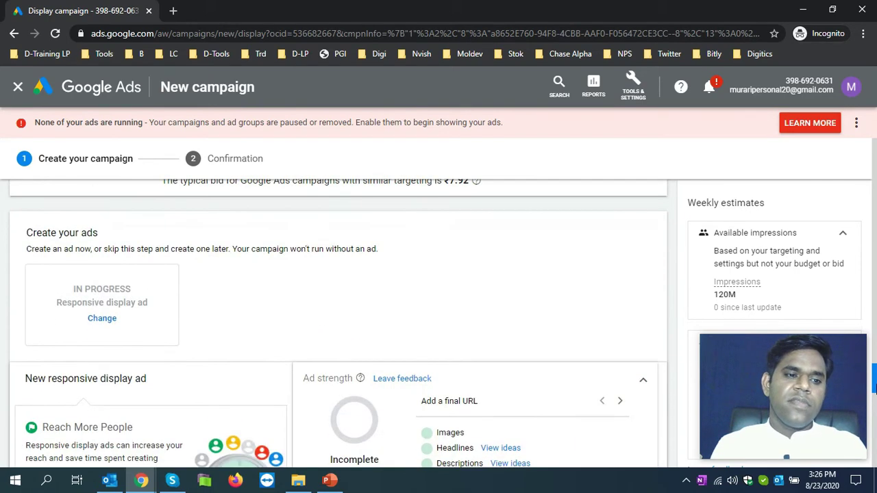
pyautogui.click(101, 319)
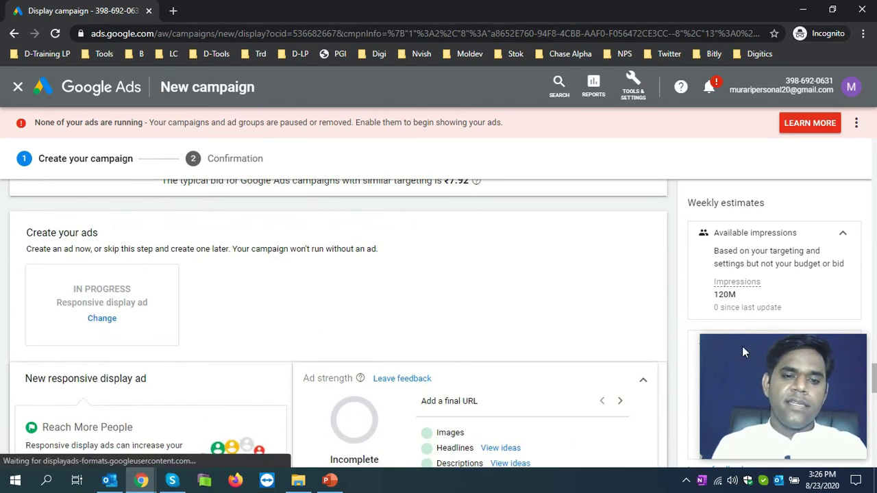
pyautogui.moveTo(874, 385)
pyautogui.mouseDown()
pyautogui.moveTo(874, 451)
pyautogui.moveTo(874, 382)
pyautogui.mouseUp()
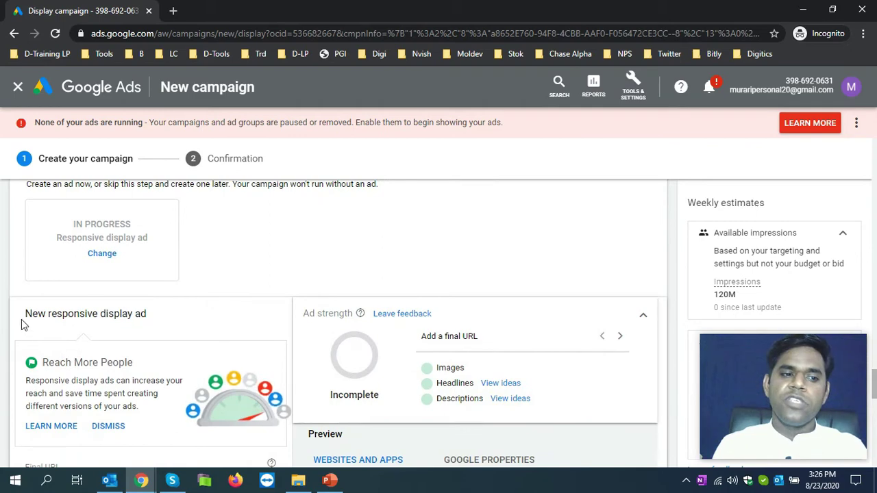
pyautogui.moveTo(26, 319); pyautogui.dragTo(154, 322)
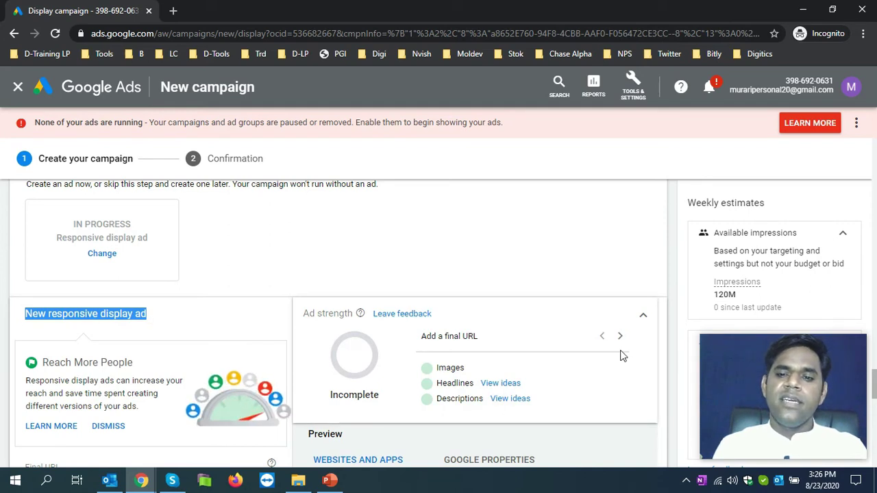
pyautogui.scroll(-1, 874, 387)
pyautogui.scroll(-1, 874, 387)
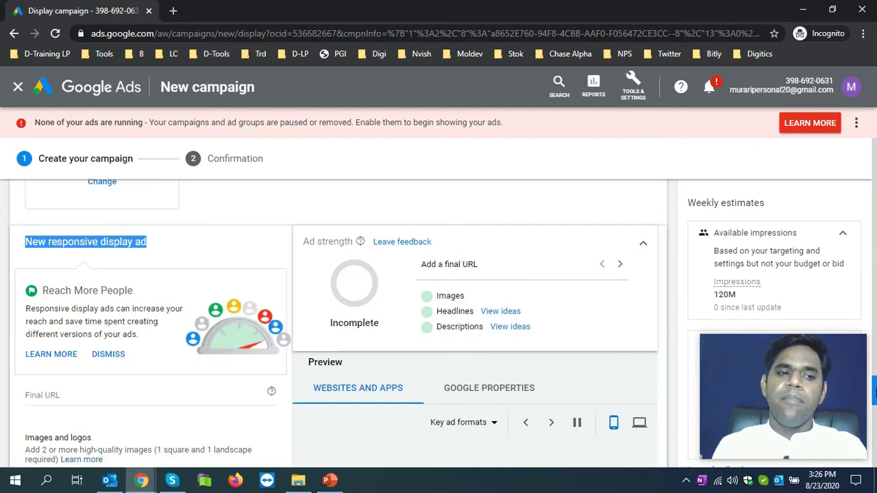
pyautogui.moveTo(874, 389)
pyautogui.mouseDown()
pyautogui.moveTo(873, 428)
pyautogui.moveTo(874, 405)
pyautogui.mouseUp()
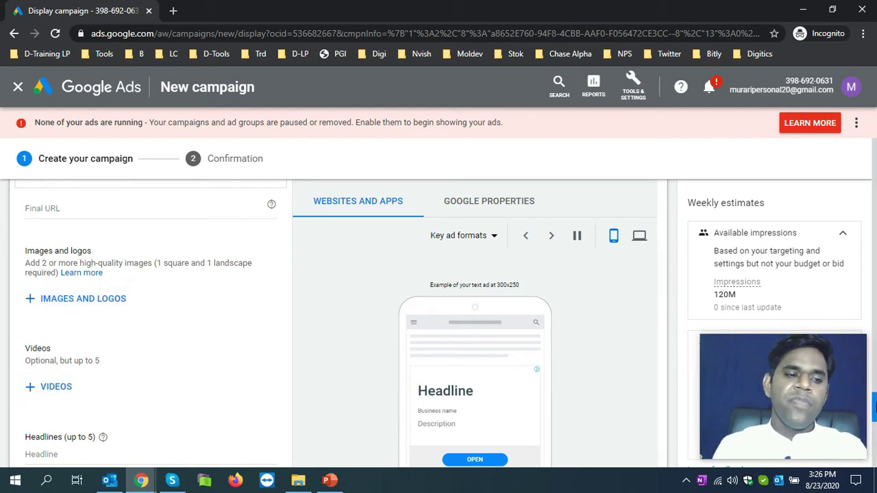
pyautogui.moveTo(873, 406); pyautogui.dragTo(874, 415)
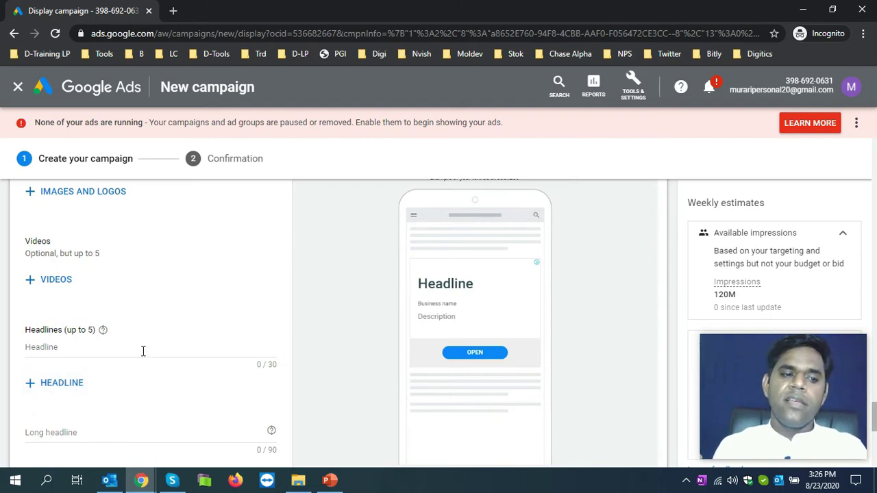
pyautogui.moveTo(66, 330); pyautogui.dragTo(97, 335)
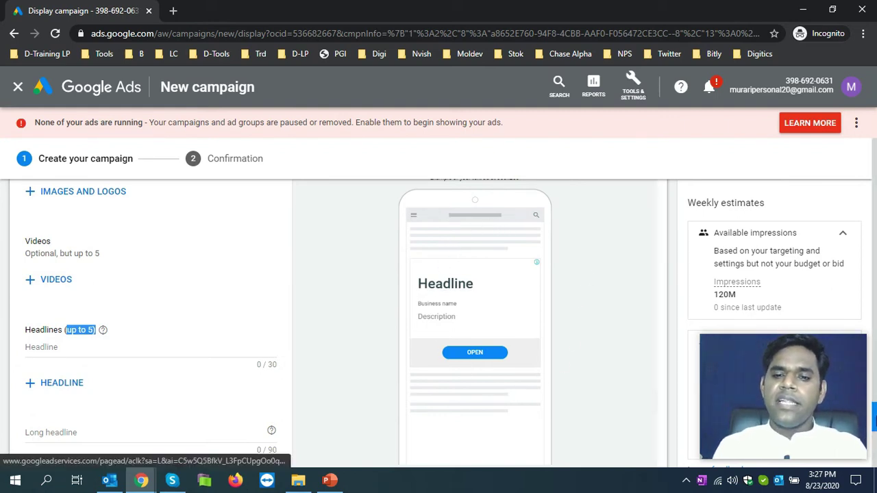
pyautogui.moveTo(874, 417); pyautogui.dragTo(874, 405)
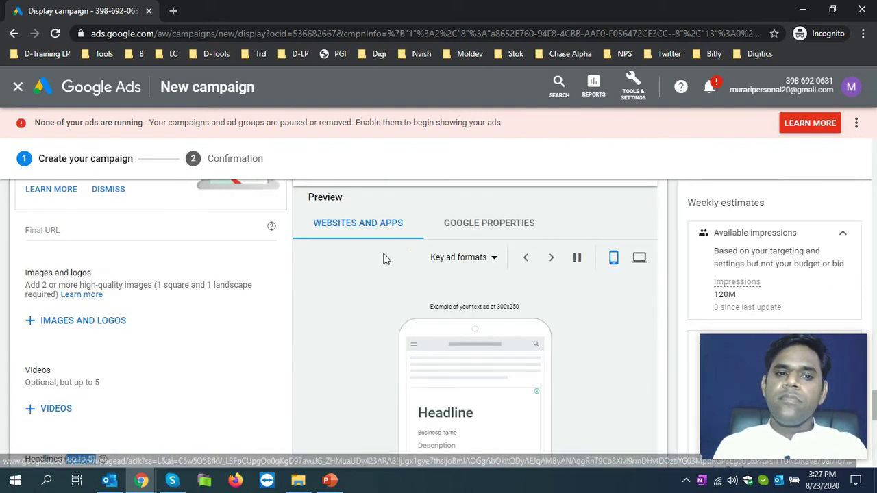
# Compare the ad previews for Google properties and for websites and apps, including image, native and YouTube formats on mobile and desktop
pyautogui.click(484, 226)
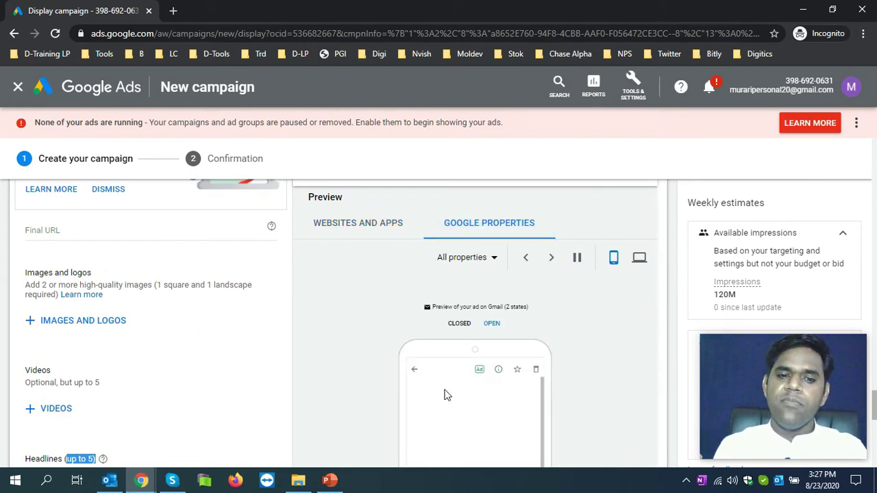
pyautogui.click(494, 260)
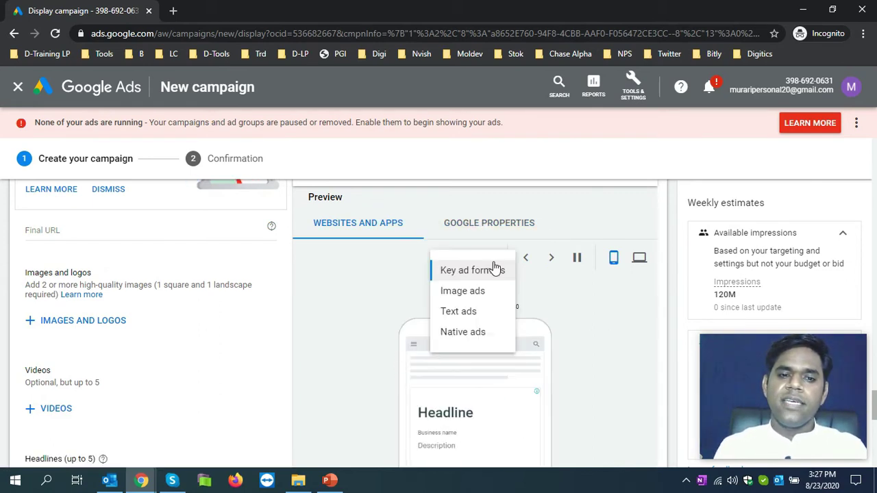
pyautogui.click(471, 294)
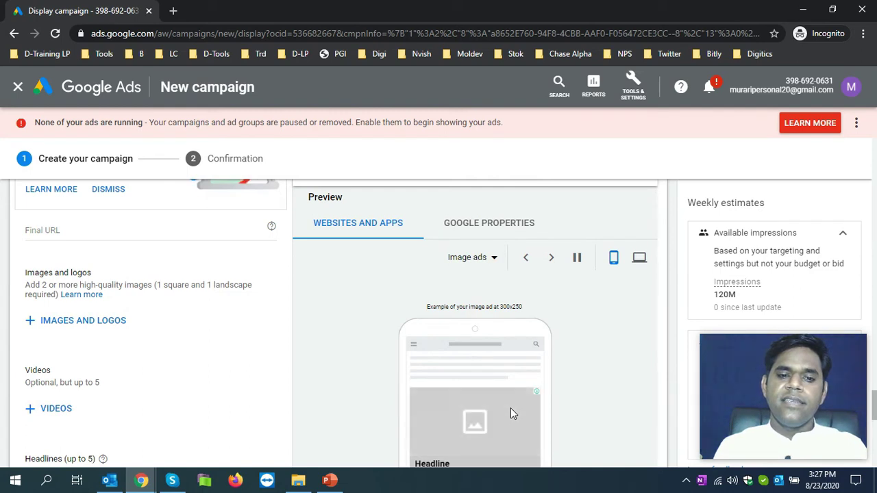
pyautogui.moveTo(874, 404); pyautogui.dragTo(874, 408)
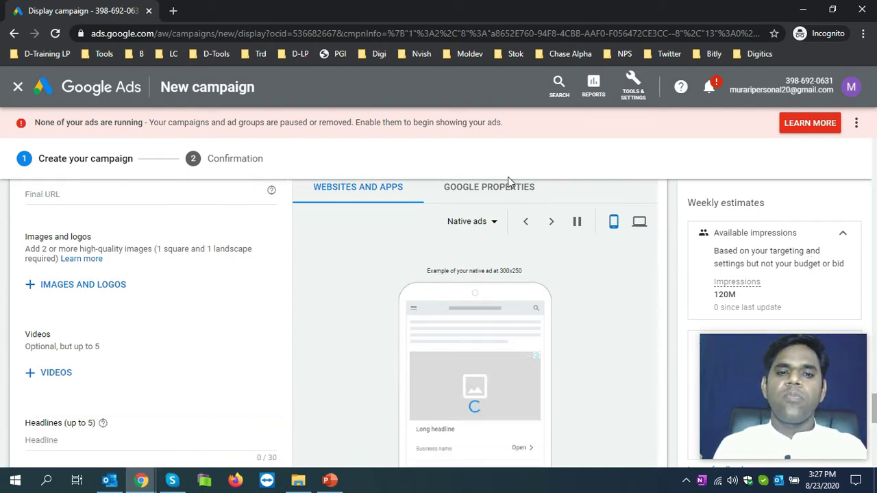
pyautogui.click(505, 189)
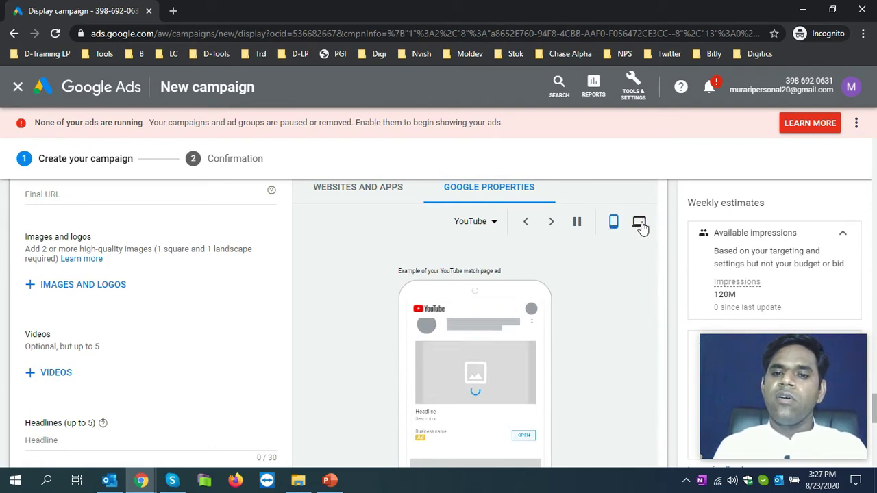
pyautogui.click(639, 223)
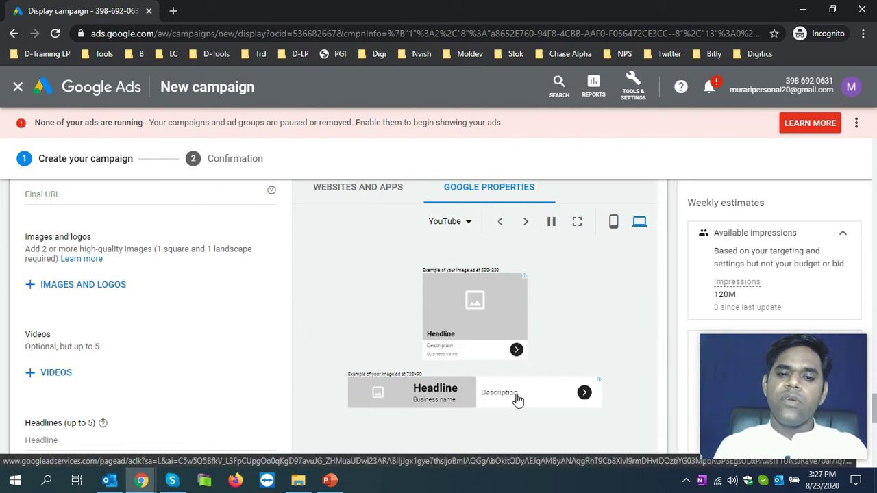
pyautogui.click(382, 195)
pyautogui.click(635, 229)
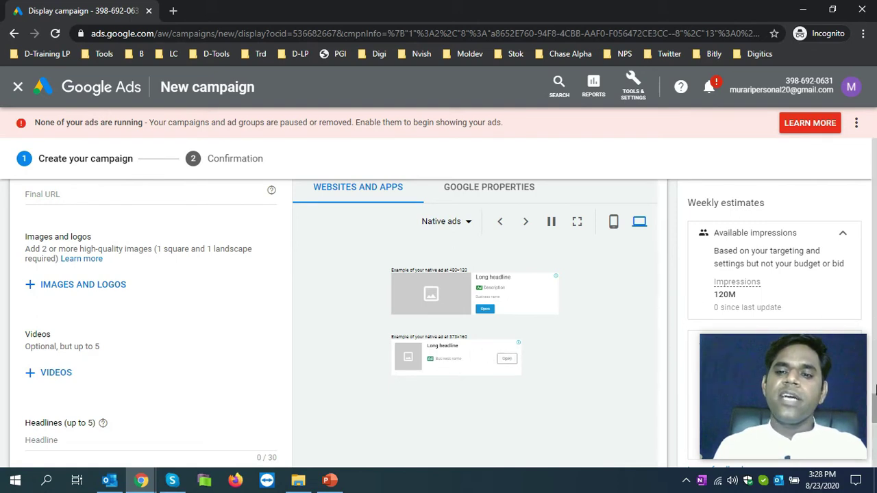
# Try to create the campaign with the blank responsive display ad, and discard that ad without saving
pyautogui.moveTo(873, 389); pyautogui.dragTo(874, 445)
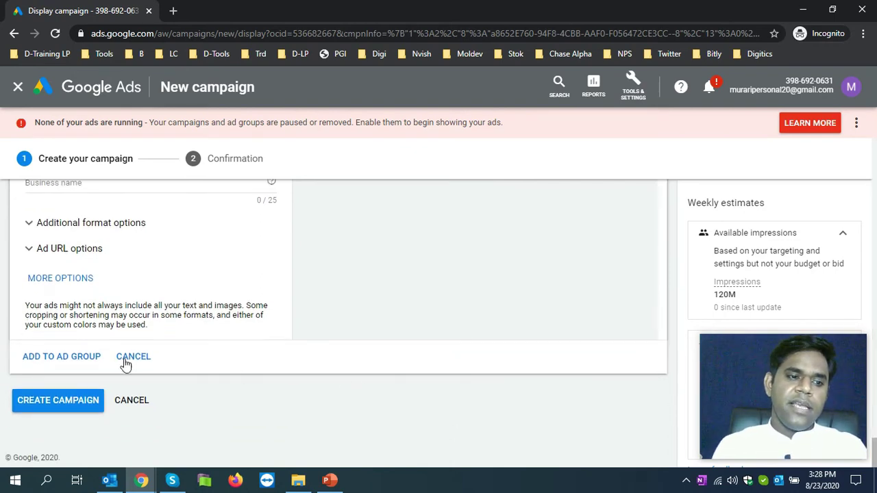
pyautogui.click(90, 405)
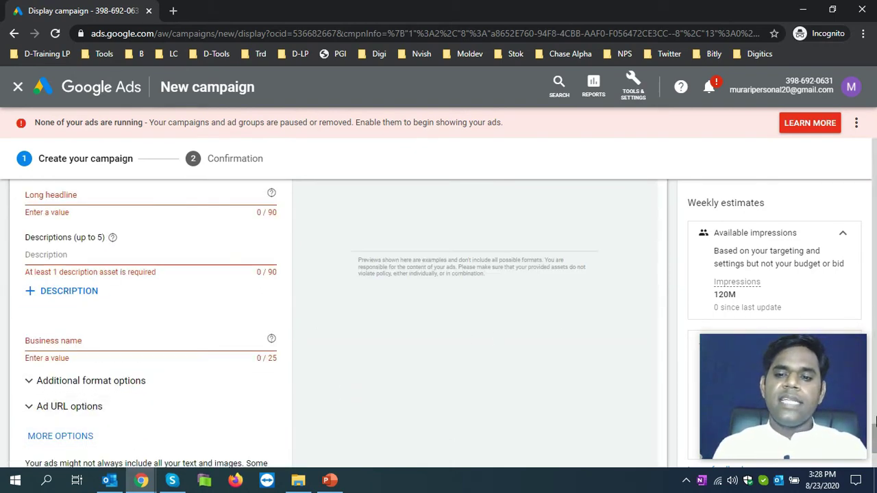
pyautogui.scroll(-3, 874, 422)
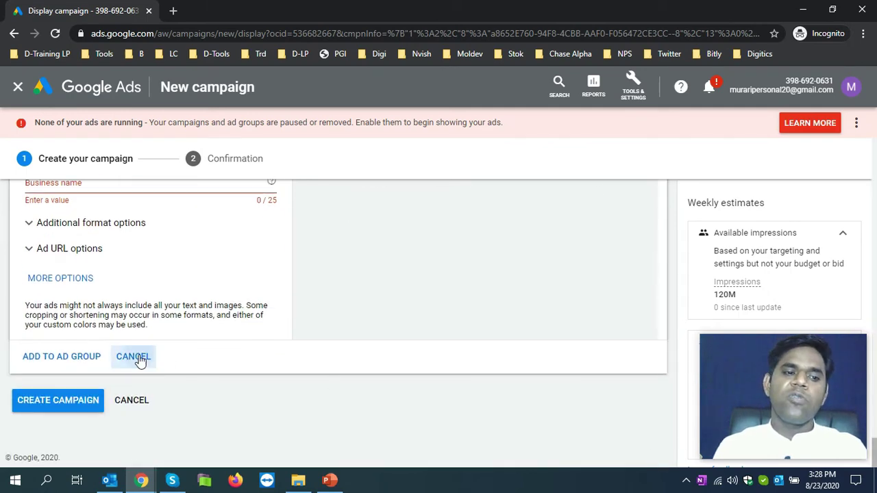
pyautogui.click(132, 356)
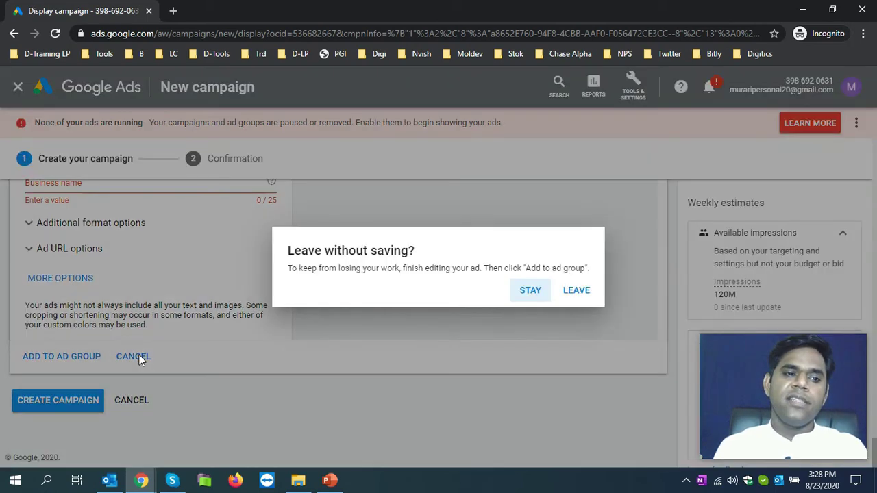
pyautogui.click(577, 291)
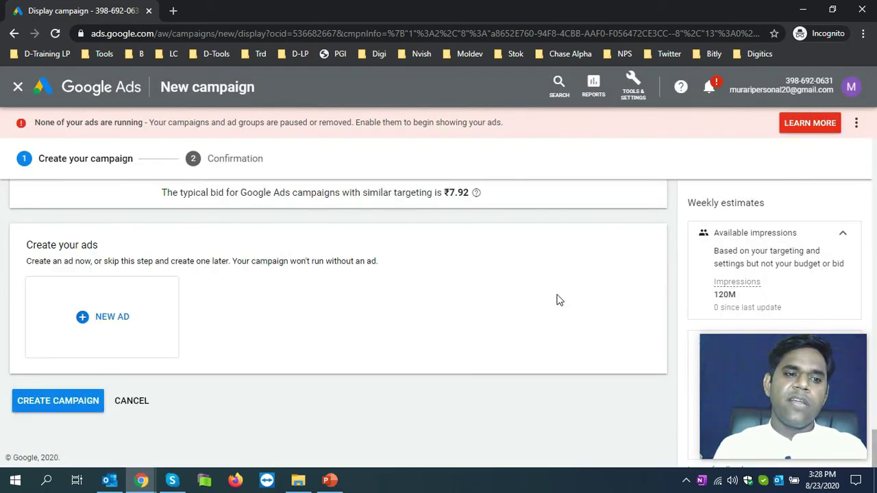
# Create the Display campaign without an ad and continue from the confirmation summary to the new campaign
pyautogui.click(78, 402)
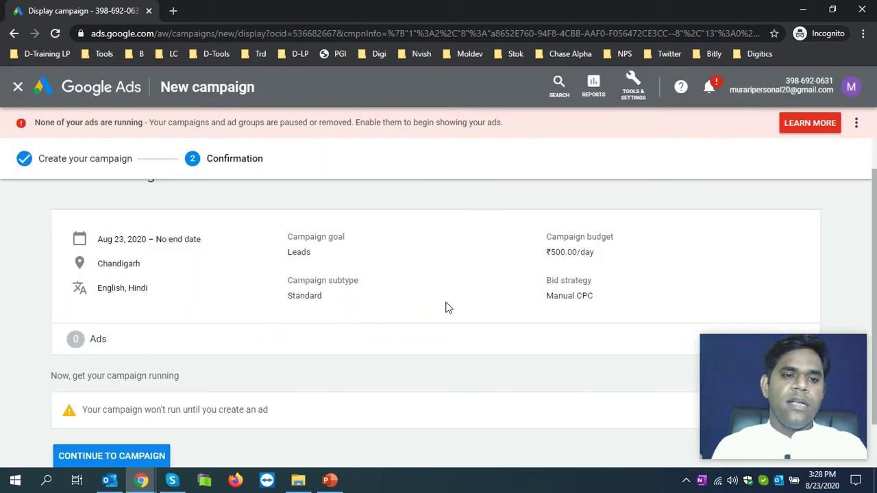
pyautogui.moveTo(874, 277); pyautogui.dragTo(875, 293)
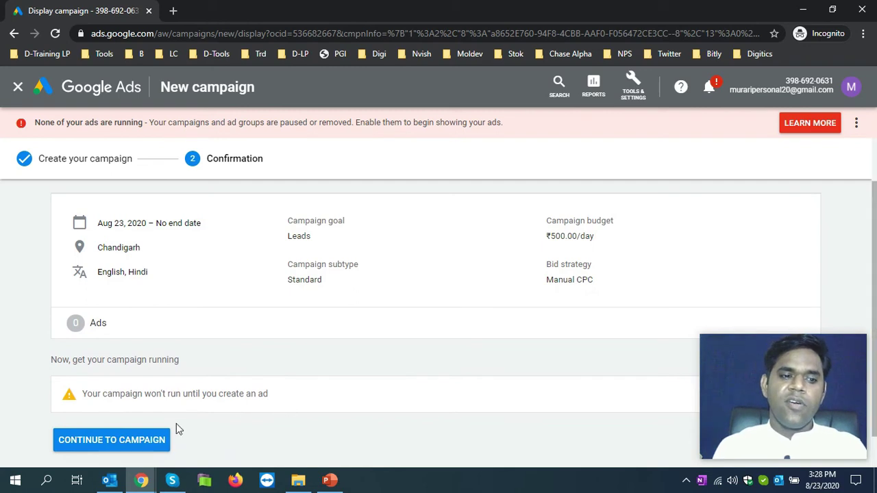
pyautogui.click(152, 442)
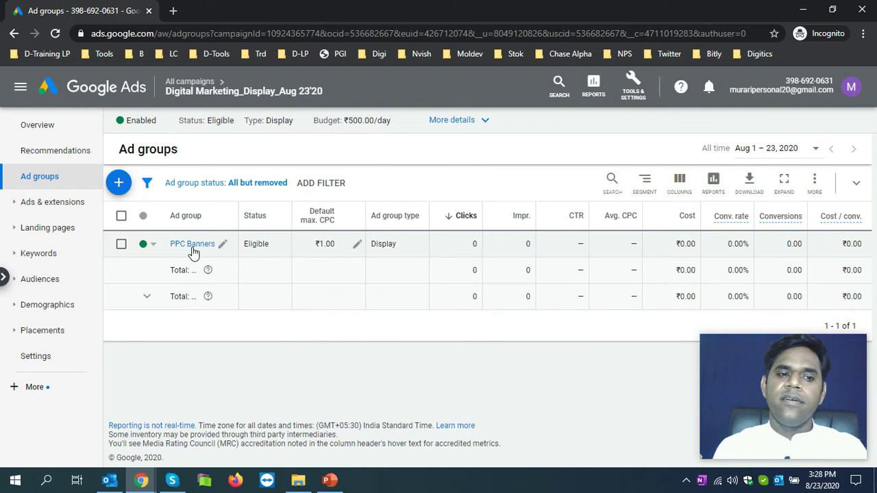
pyautogui.click(194, 248)
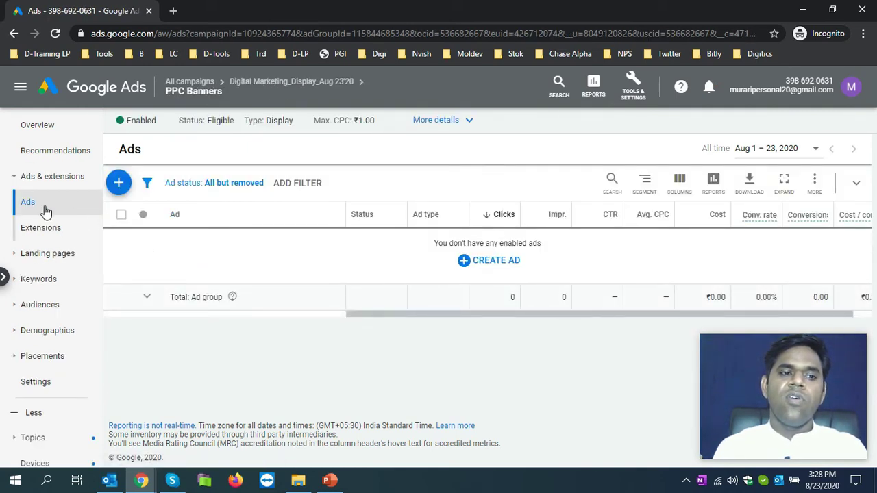
pyautogui.click(464, 266)
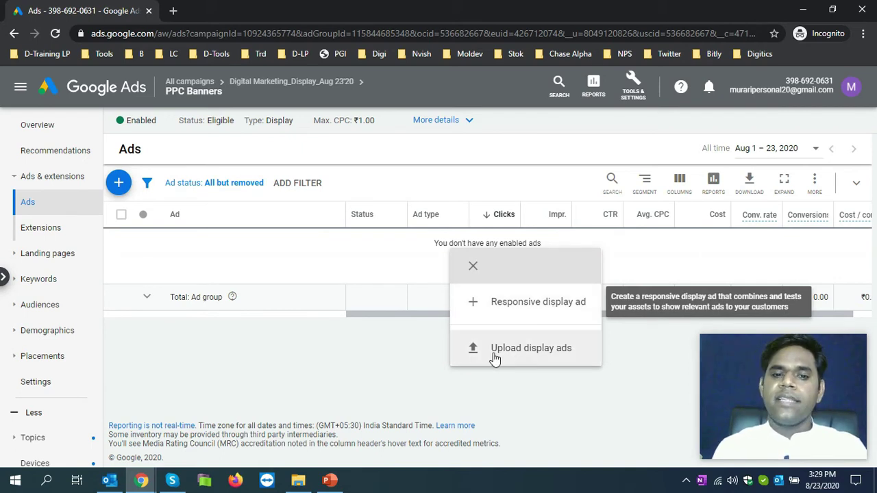
pyautogui.click(529, 353)
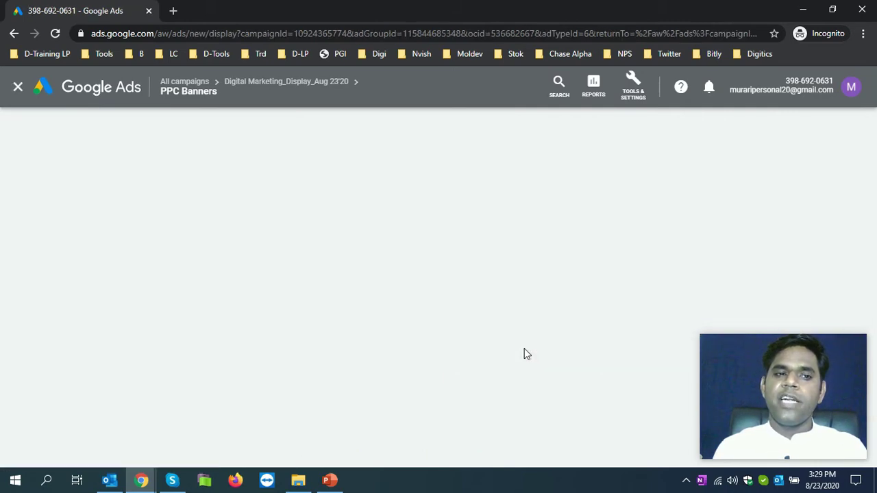
pyautogui.click(69, 157)
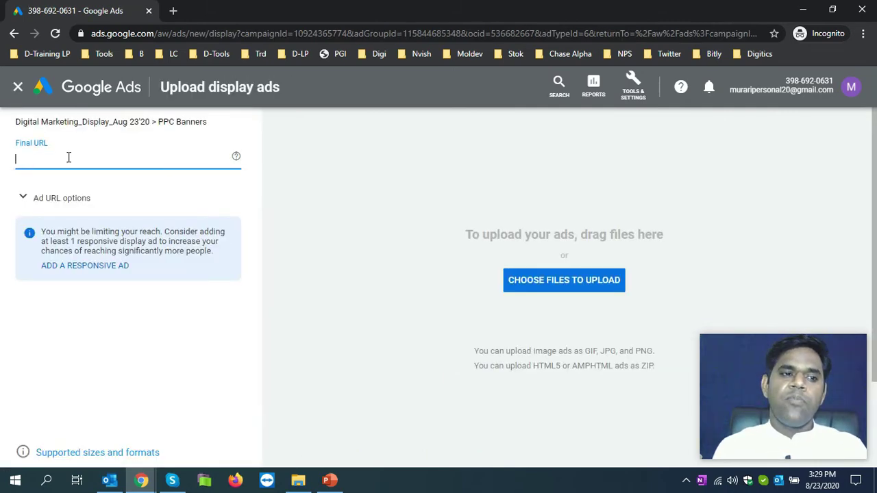
pyautogui.click(172, 11)
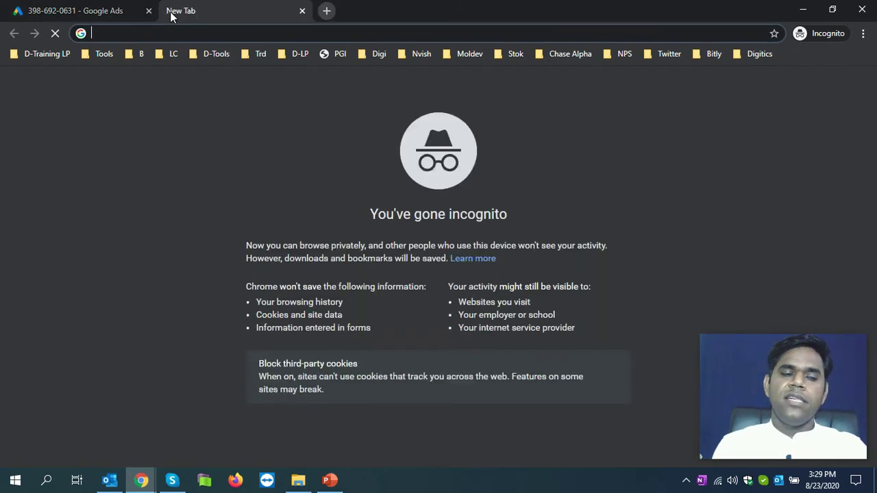
pyautogui.write('didi')
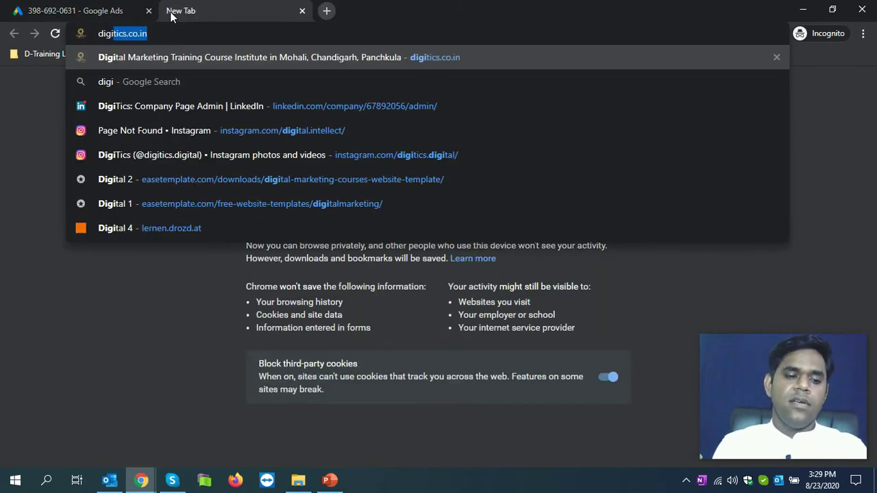
pyautogui.click(129, 11)
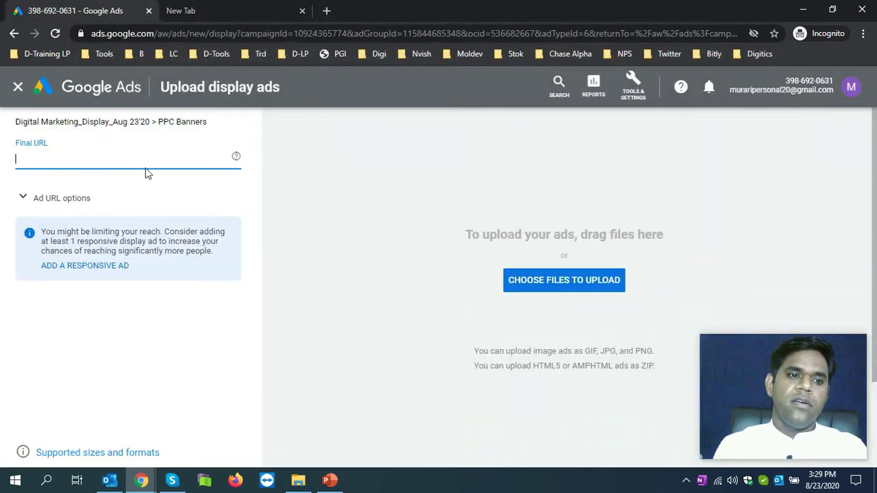
pyautogui.write('http://digitics.co.in/')
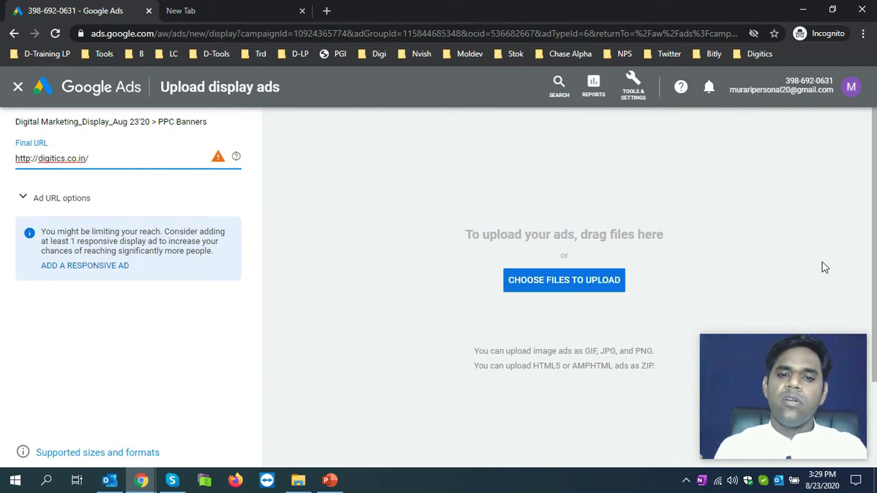
# Upload the banner image from the Desktop as the display ad and add it to the PPC Banners ad group
pyautogui.click(558, 288)
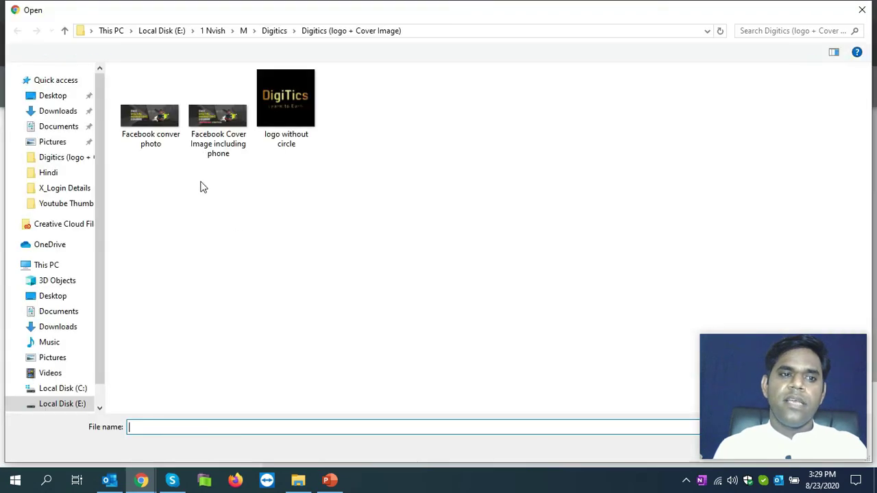
pyautogui.click(53, 97)
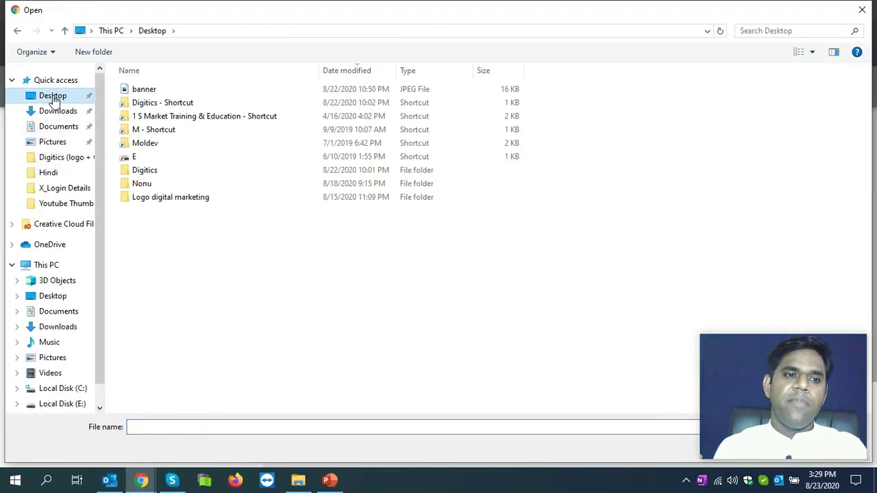
pyautogui.doubleClick(145, 90)
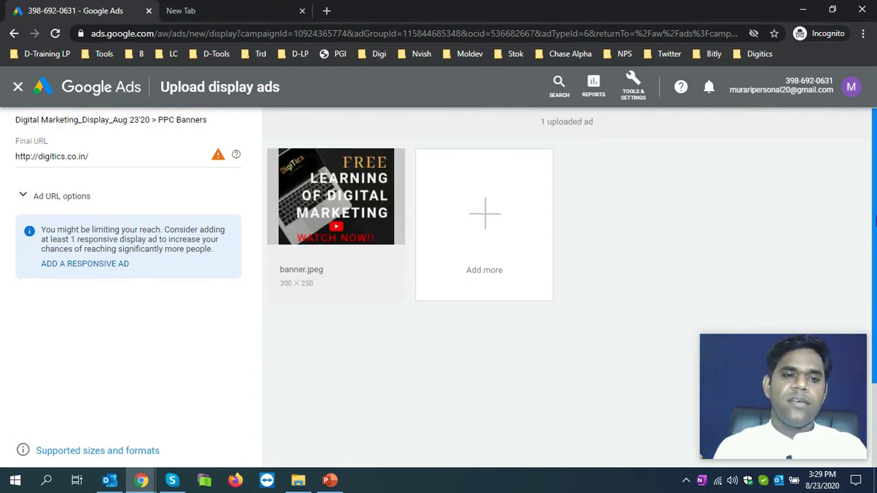
pyautogui.moveTo(875, 221); pyautogui.dragTo(874, 298)
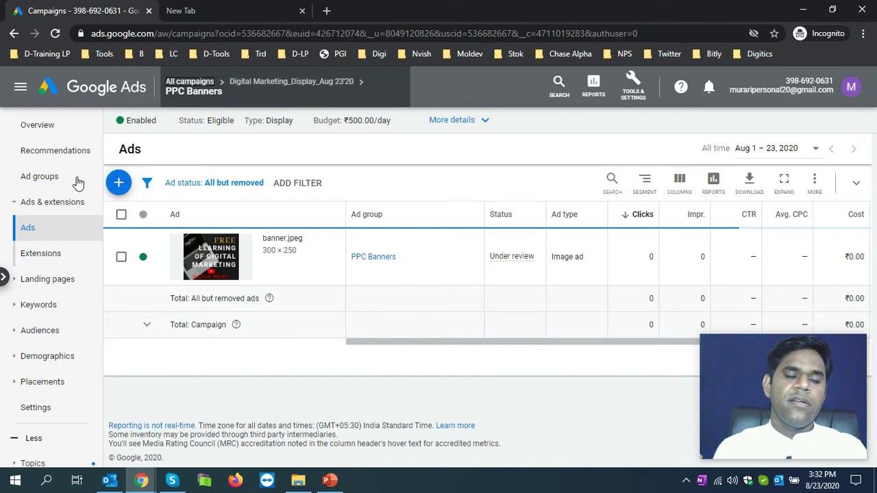
# Review the Digital Marketing_Display_Aug 23'20 campaign's details summary and its full settings, including the additional settings
pyautogui.click(78, 177)
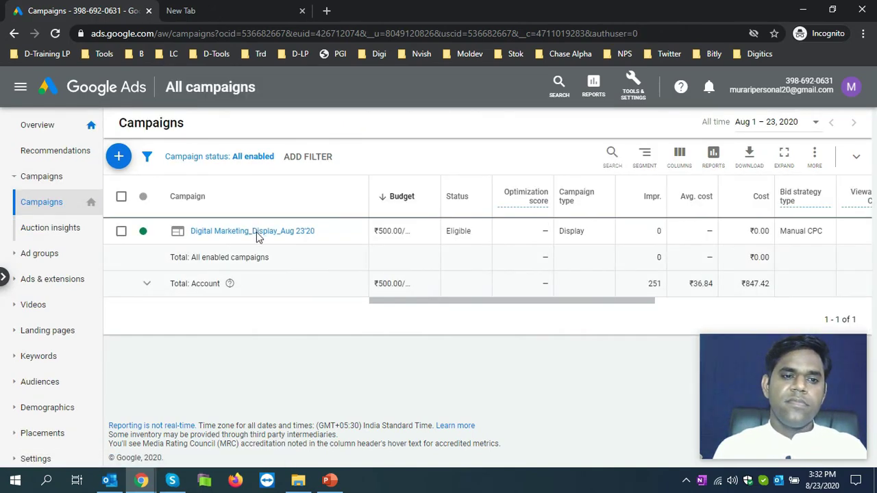
pyautogui.click(257, 232)
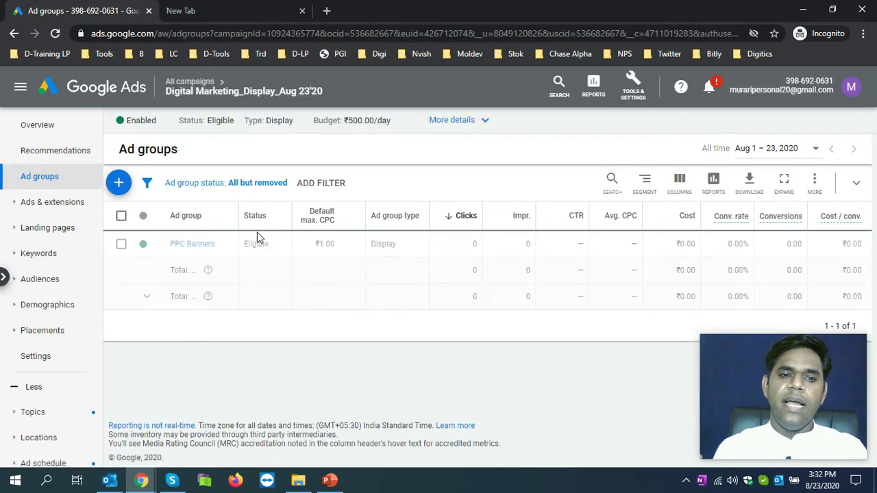
pyautogui.click(482, 121)
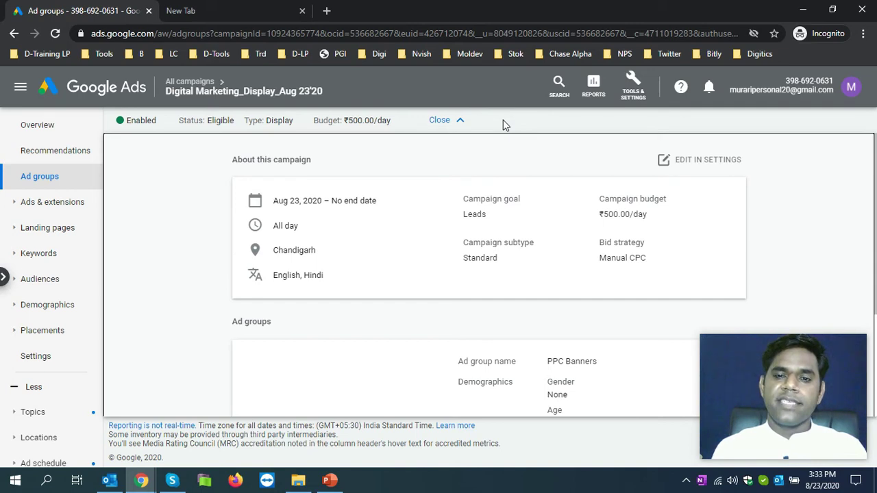
pyautogui.click(709, 159)
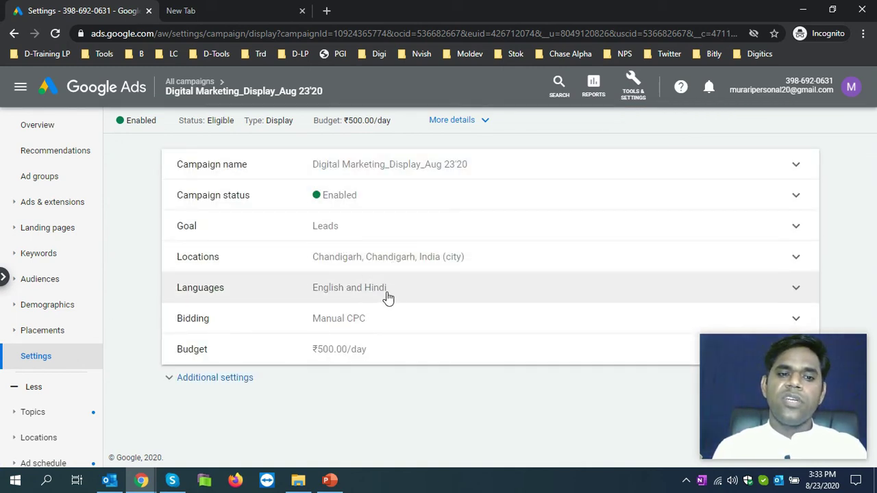
pyautogui.click(219, 384)
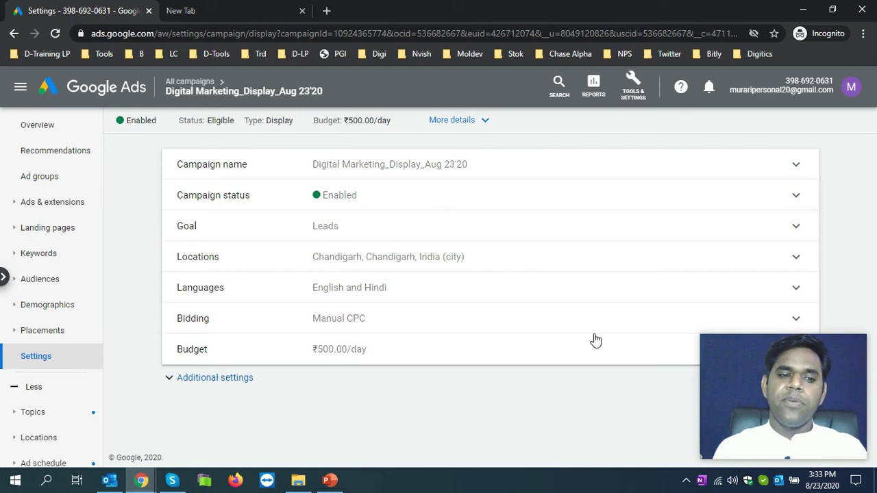
pyautogui.scroll(-2, 875, 269)
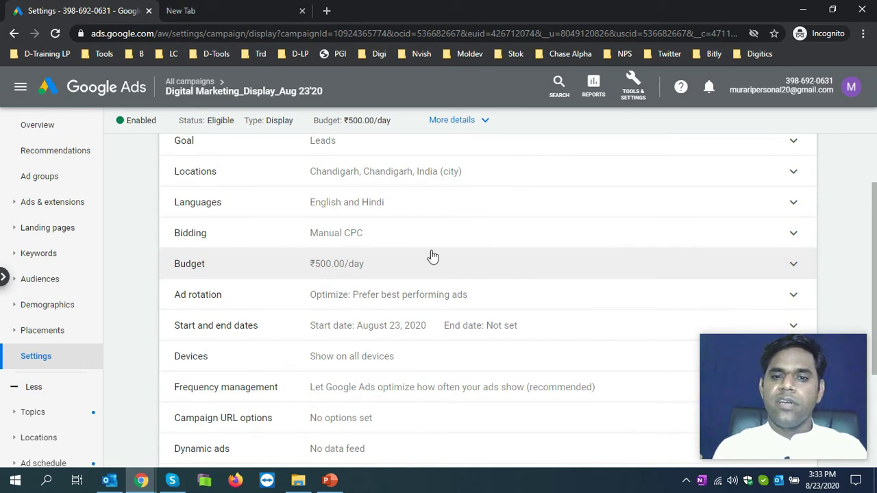
pyautogui.moveTo(873, 267); pyautogui.dragTo(876, 336)
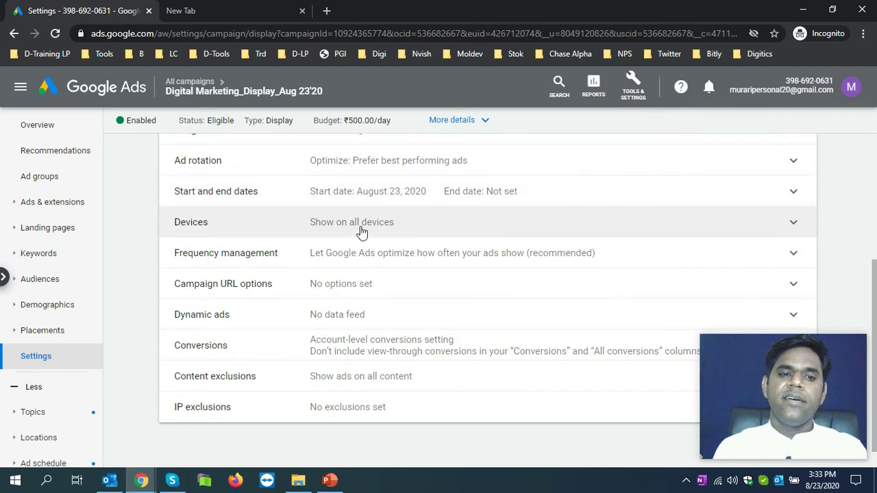
# Examine the campaign's specific device targeting options and the remaining additional settings, without saving any change
pyautogui.click(363, 231)
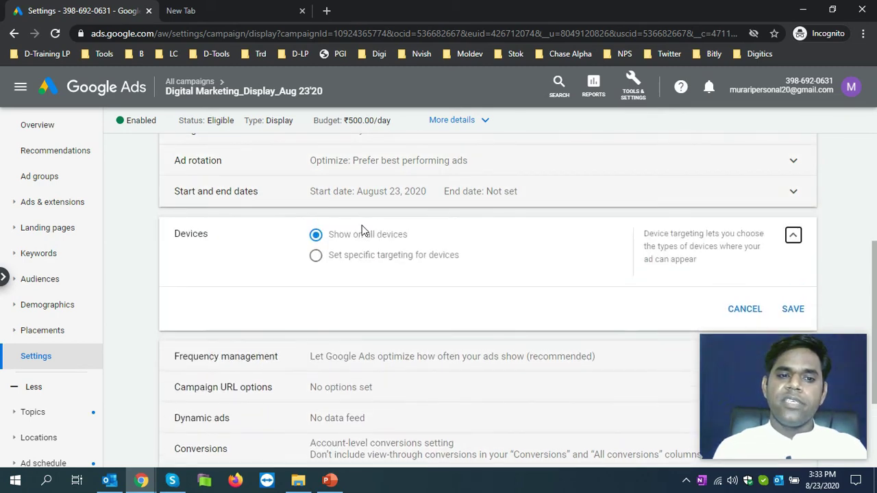
pyautogui.click(316, 258)
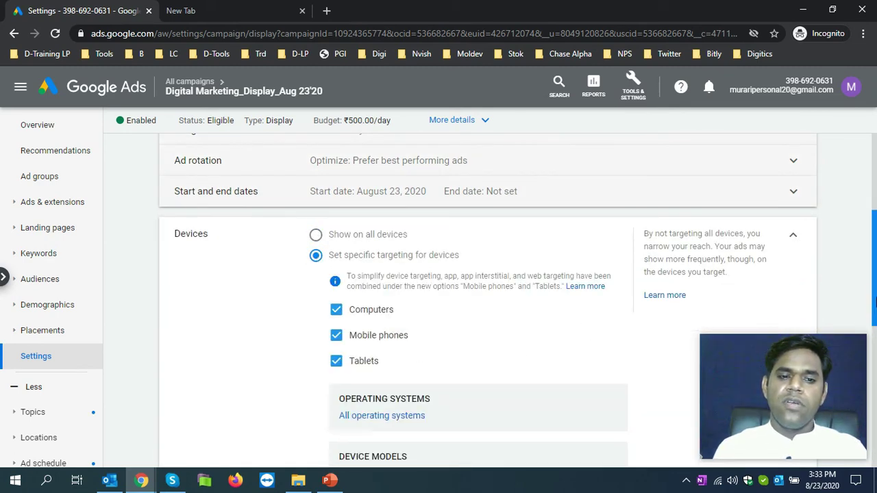
pyautogui.moveTo(874, 291); pyautogui.dragTo(874, 447)
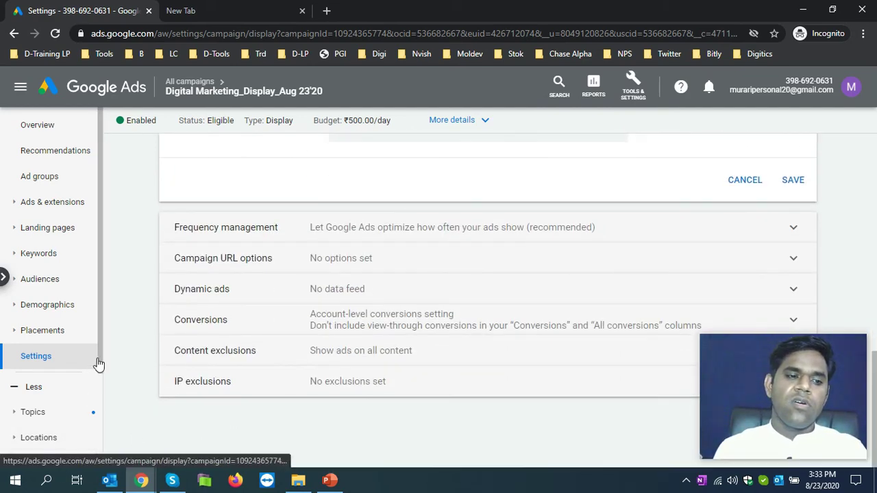
# Open the campaign's Devices report and widen the Added to column so the campaign names fit better
pyautogui.moveTo(99, 362); pyautogui.dragTo(98, 409)
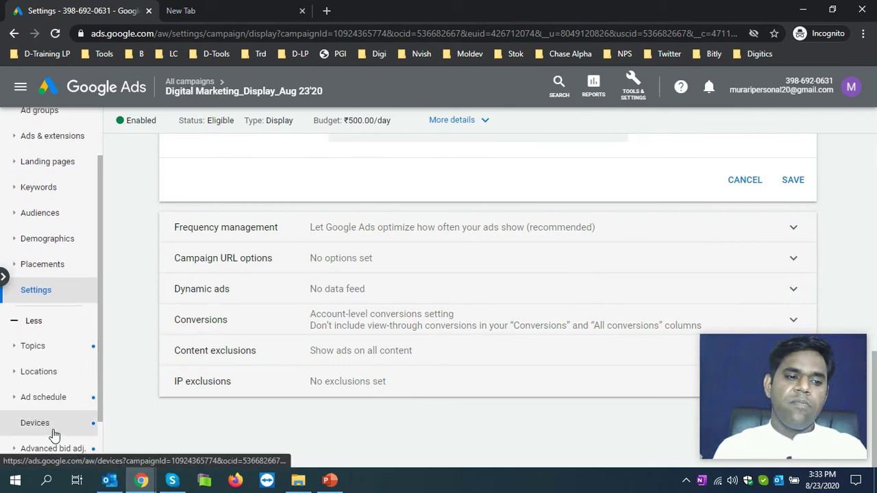
pyautogui.click(53, 431)
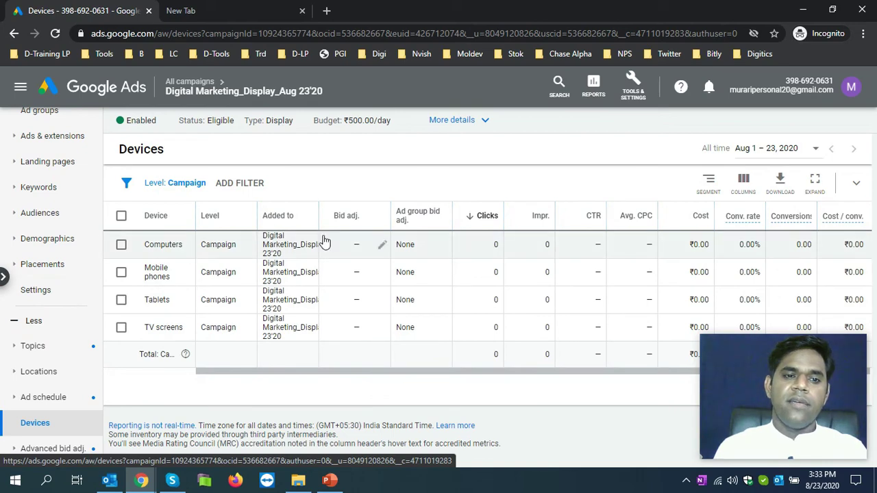
pyautogui.moveTo(318, 212); pyautogui.dragTo(362, 215)
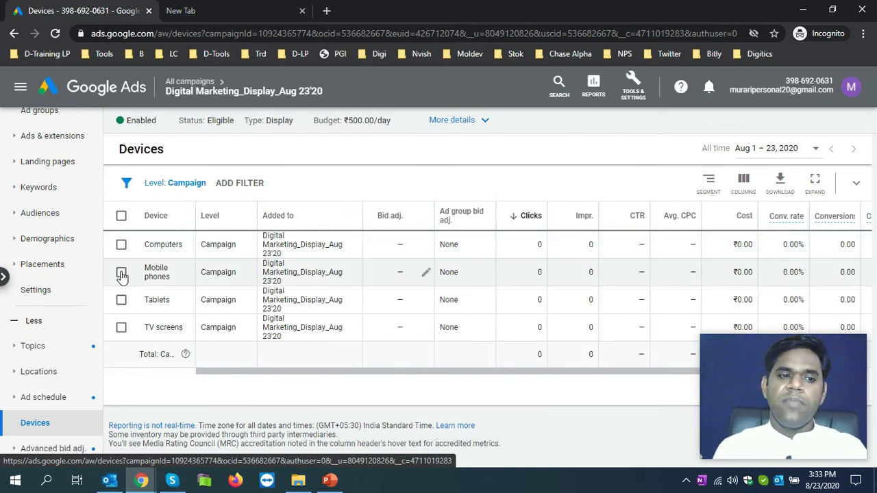
# Apply a 50% decrease as the campaign's bid adjustment for mobile phones
pyautogui.click(121, 272)
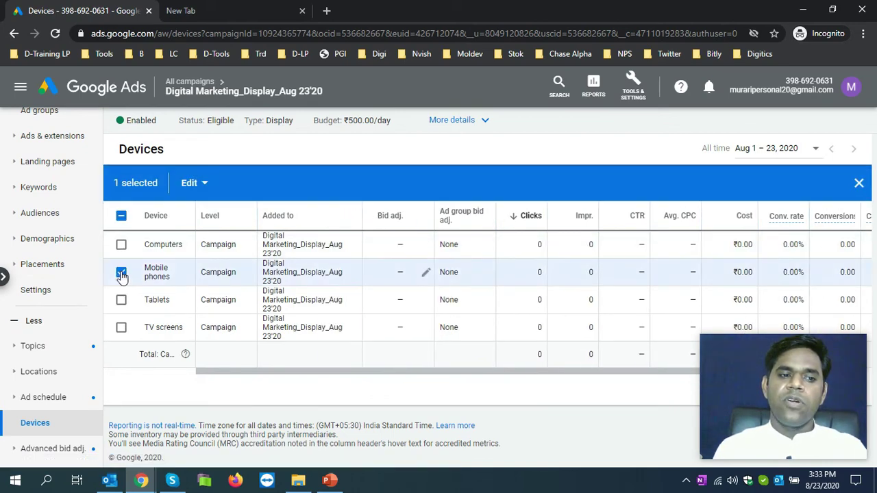
pyautogui.click(200, 185)
pyautogui.click(188, 216)
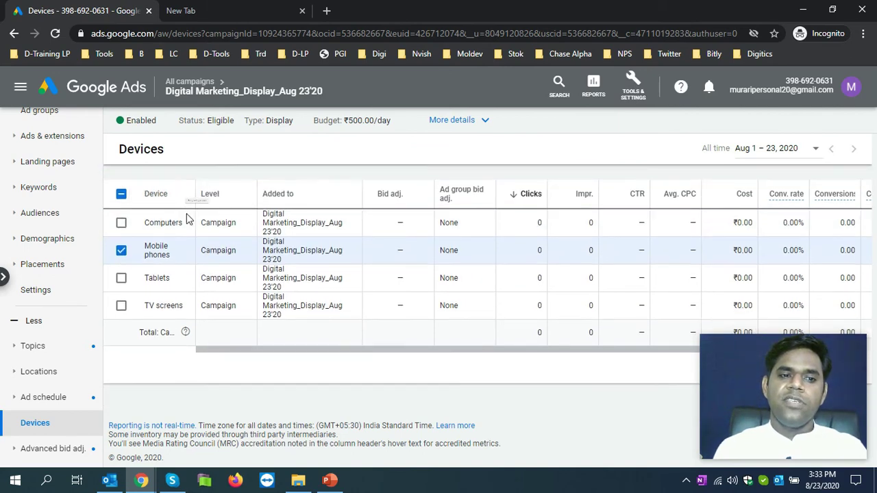
pyautogui.click(156, 216)
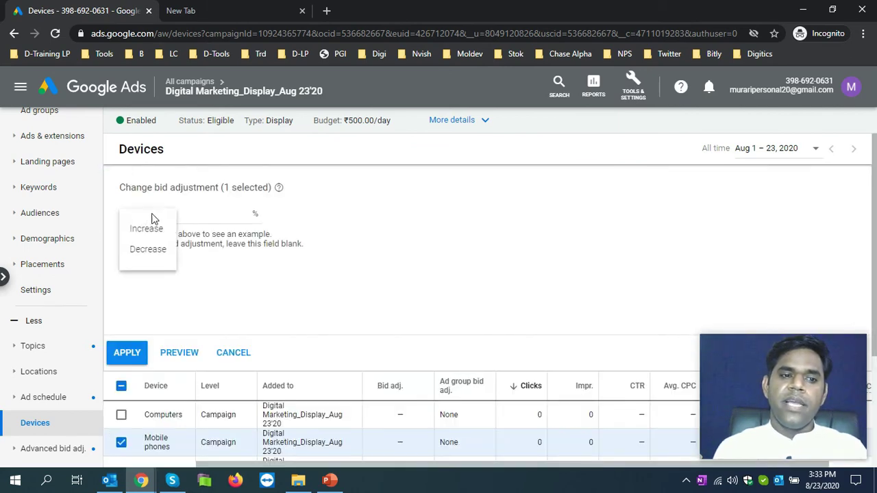
pyautogui.click(144, 256)
pyautogui.click(206, 213)
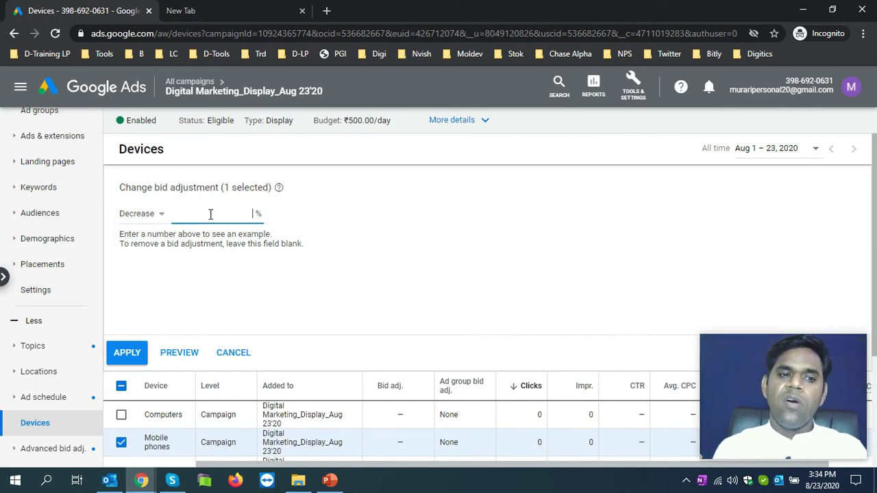
pyautogui.write('50')
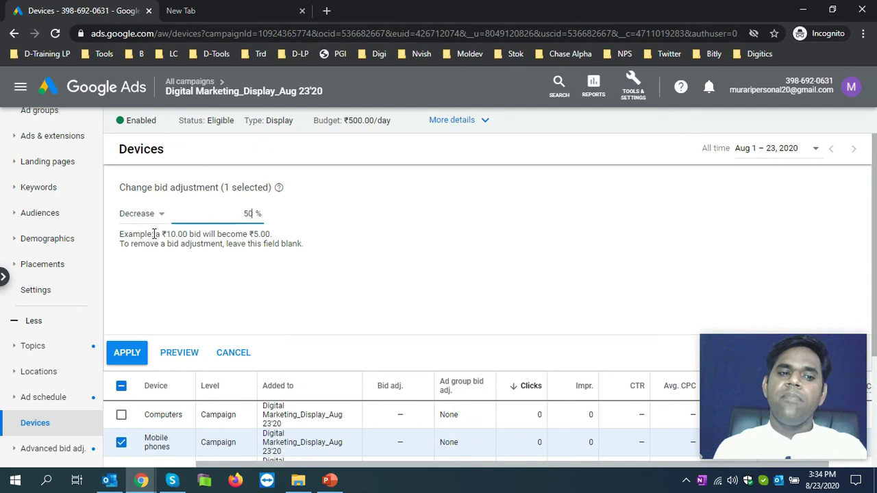
pyautogui.moveTo(155, 234); pyautogui.dragTo(273, 235)
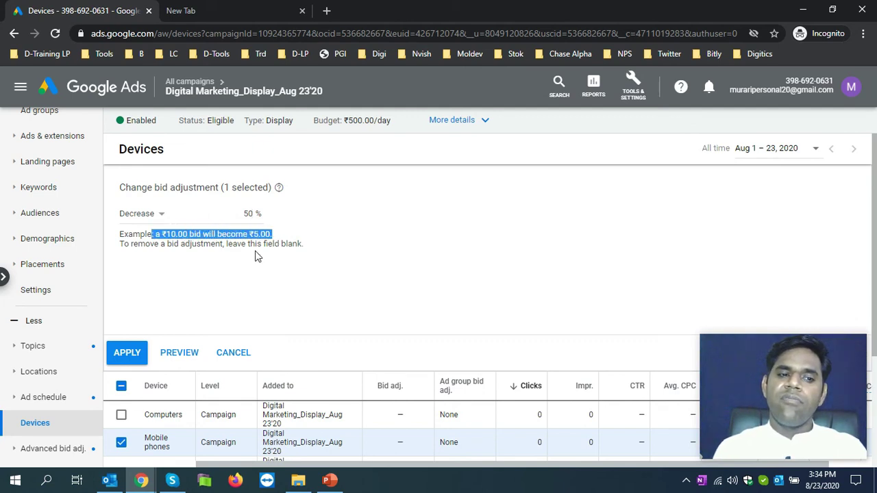
pyautogui.click(257, 256)
pyautogui.click(129, 354)
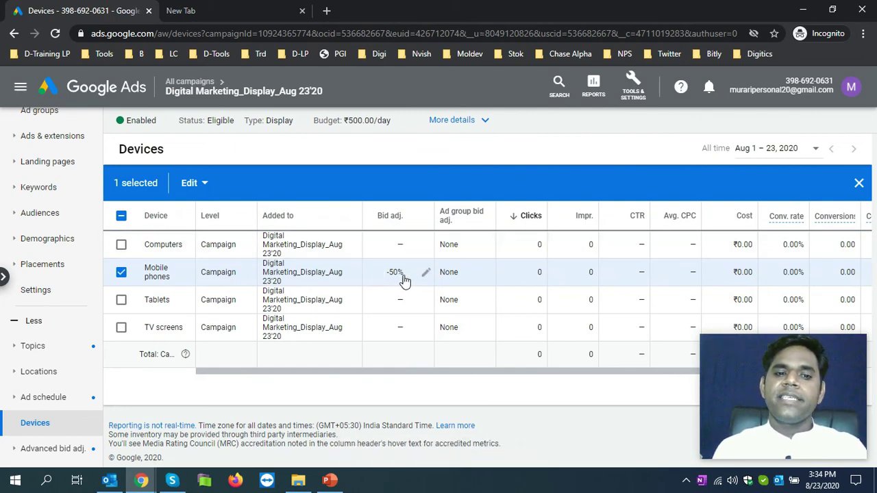
# Apply a 20% increase as the campaign's bid adjustment for computers only, leaving mobile phones out of the selection
pyautogui.click(122, 244)
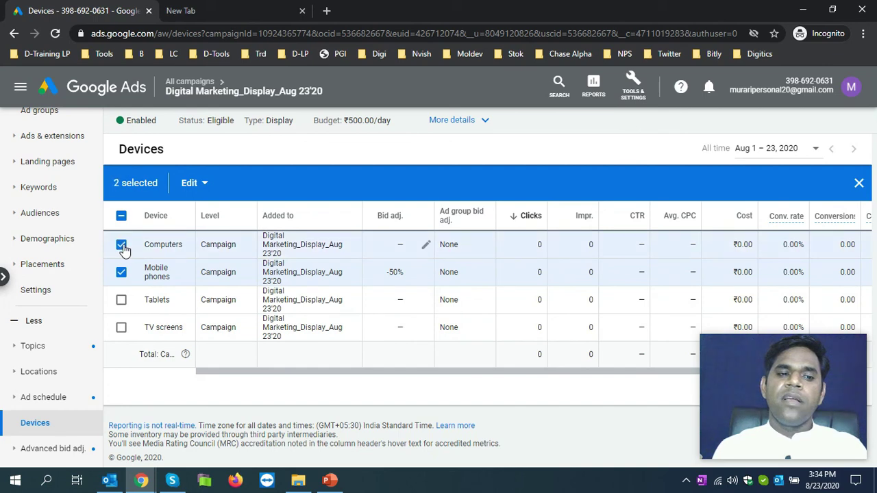
pyautogui.click(200, 183)
pyautogui.click(202, 214)
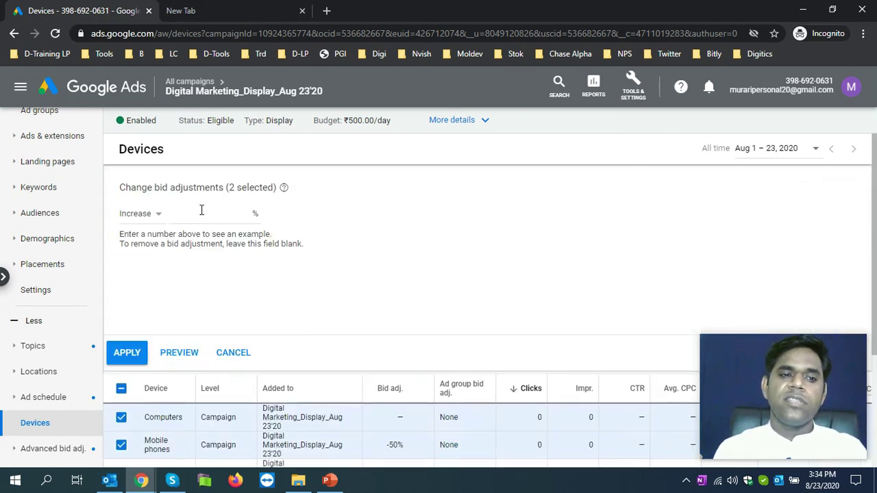
pyautogui.click(121, 444)
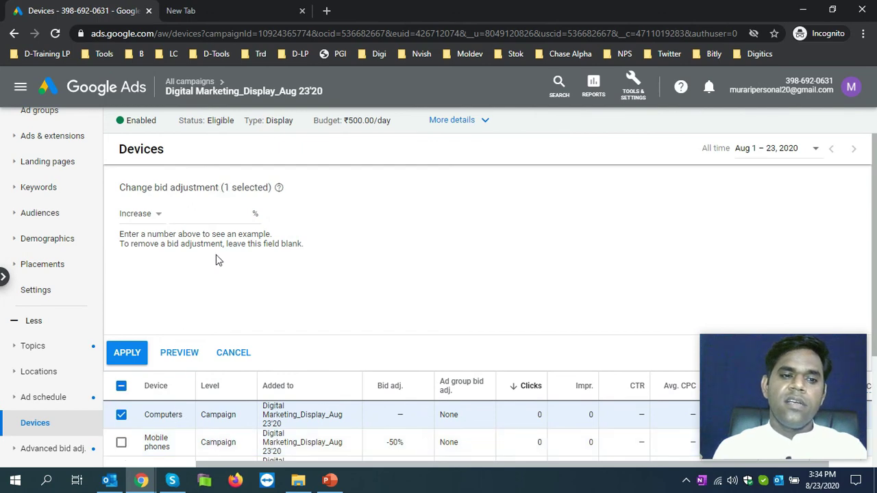
pyautogui.click(204, 215)
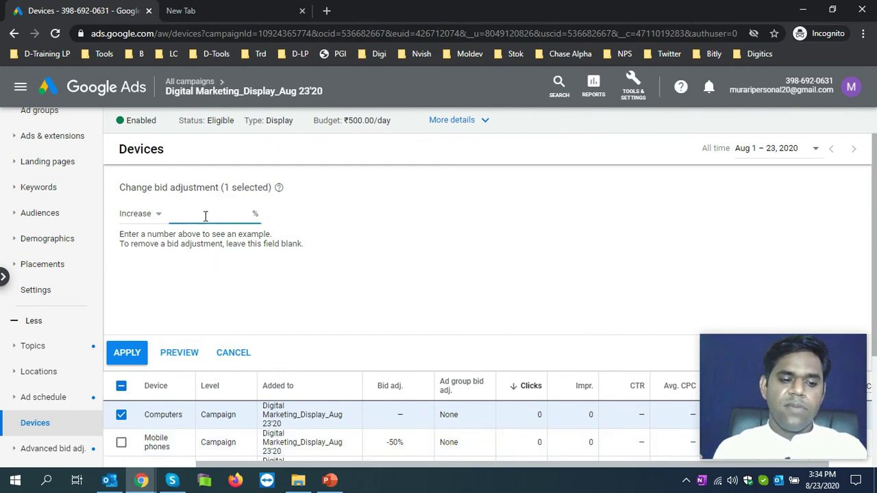
pyautogui.write('20')
pyautogui.click(132, 354)
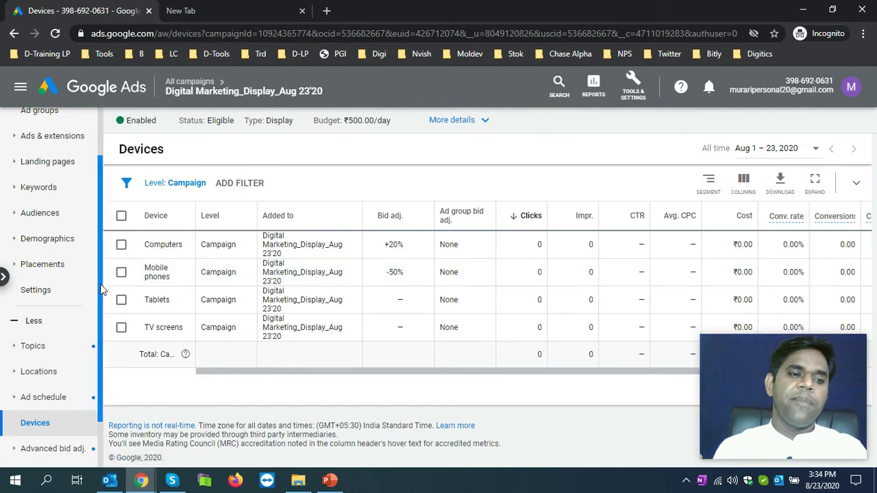
# Leave the campaign's Devices report and return to the list of all campaigns in the account
pyautogui.scroll(2, 100, 290)
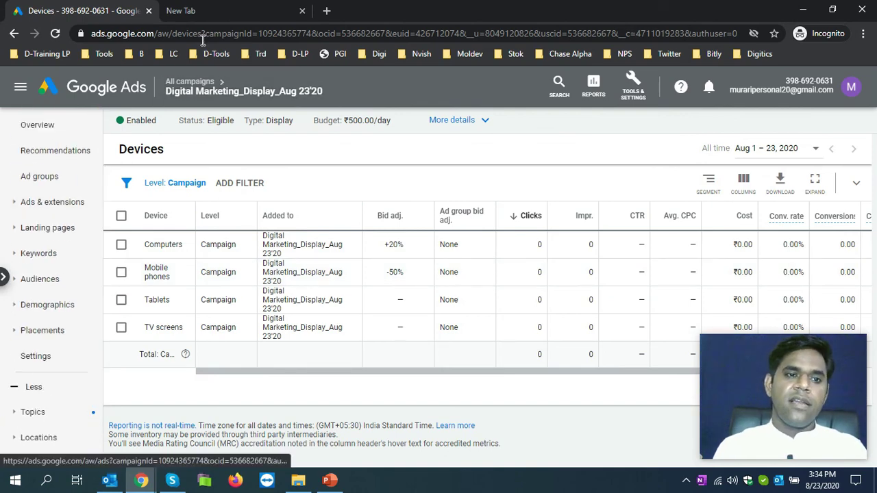
pyautogui.click(196, 82)
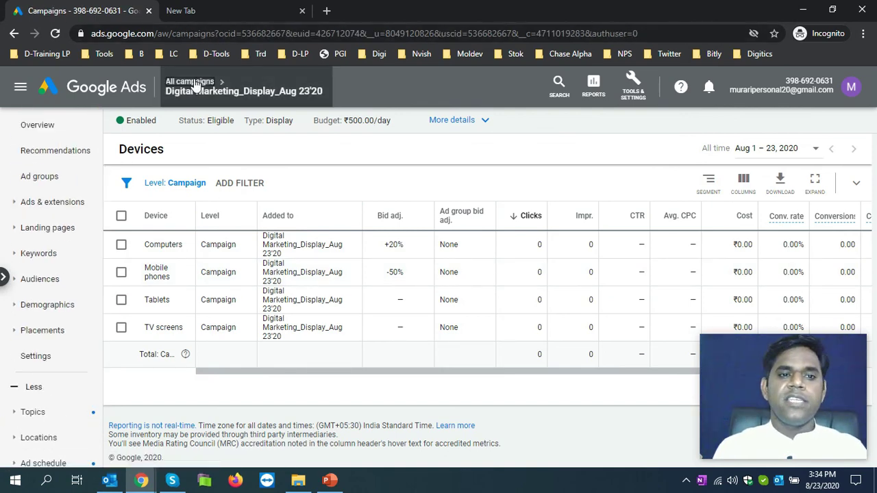